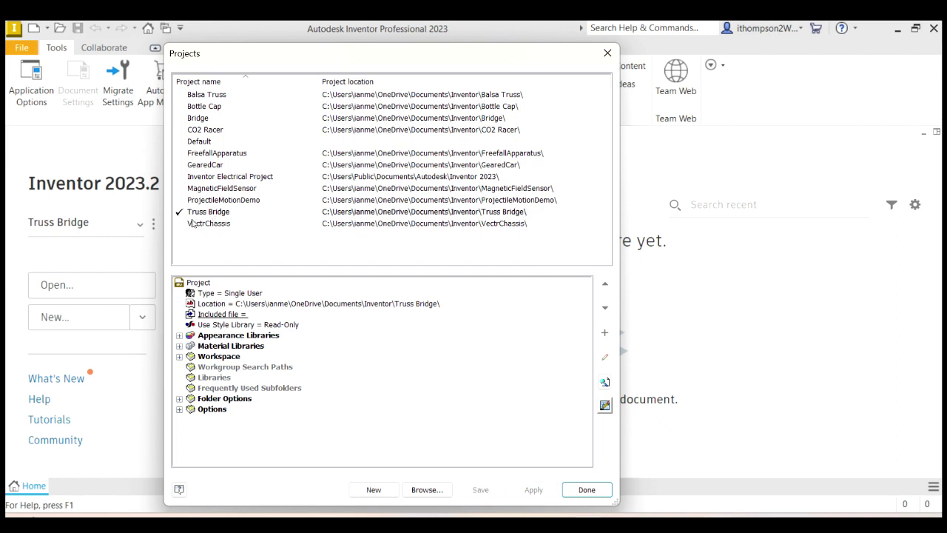
Step: Make Truss Bridge the active project and close the project manager
double_click(199, 132)
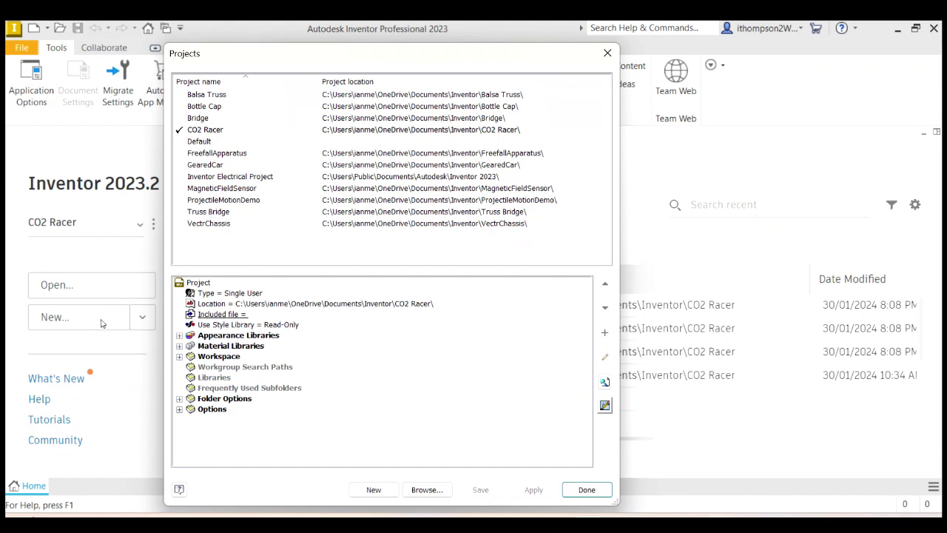
double_click(200, 212)
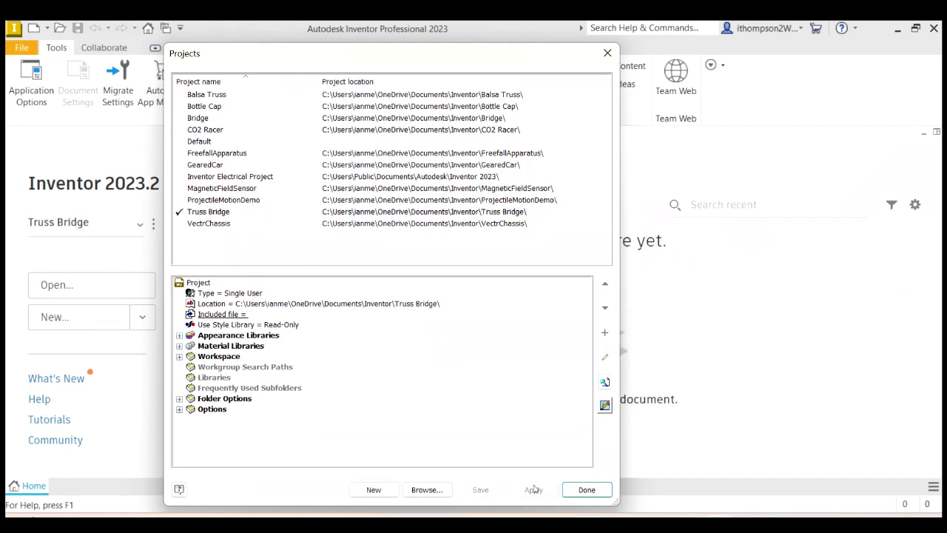
click(586, 490)
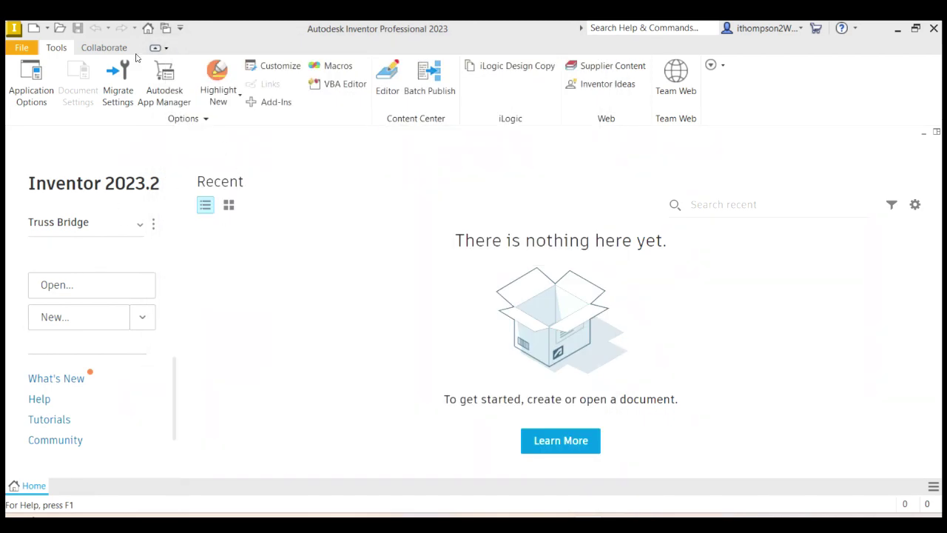
Step: Create a new part file from the Metric template Standard (mm).ipt
click(29, 50)
mouse_move(53, 104)
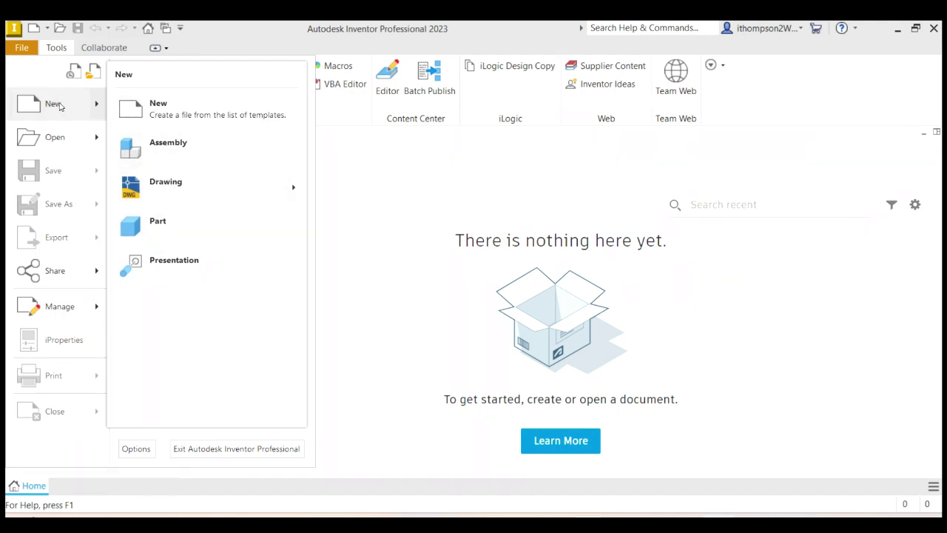
key(Escape)
key(ctrl+n)
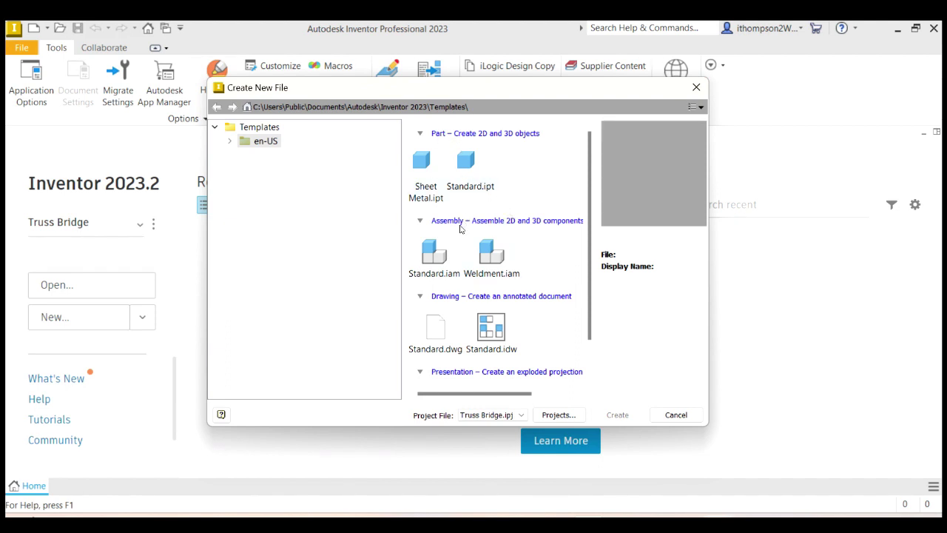
scroll(469, 362, down, 1)
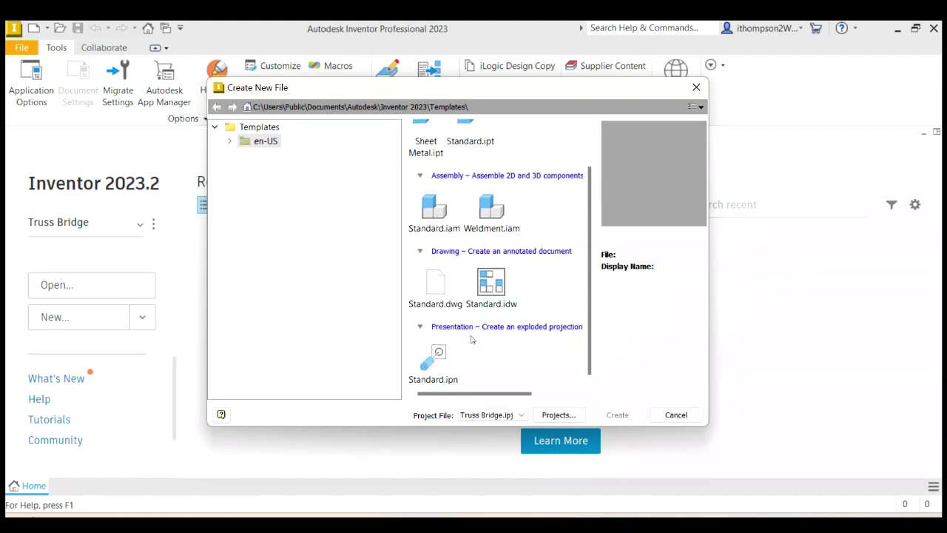
scroll(474, 335, up, 1)
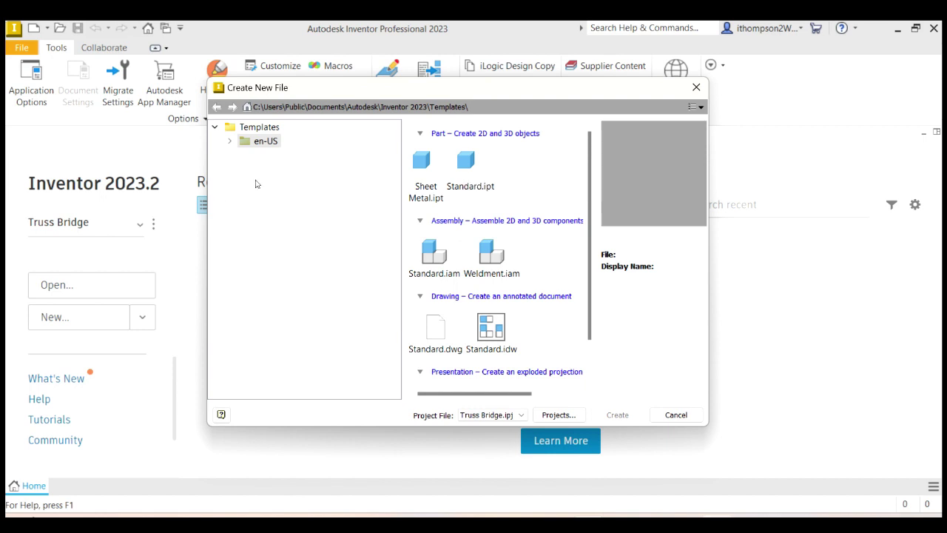
click(229, 142)
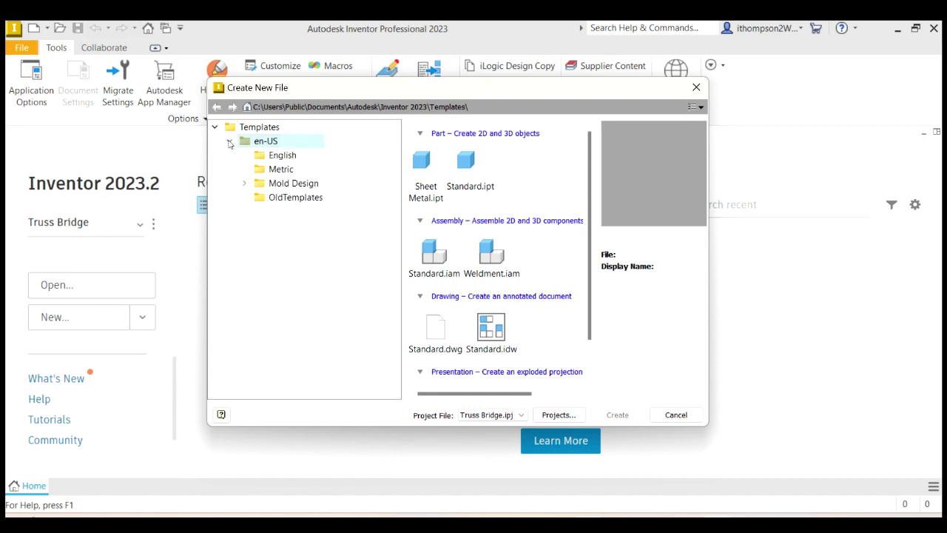
click(276, 170)
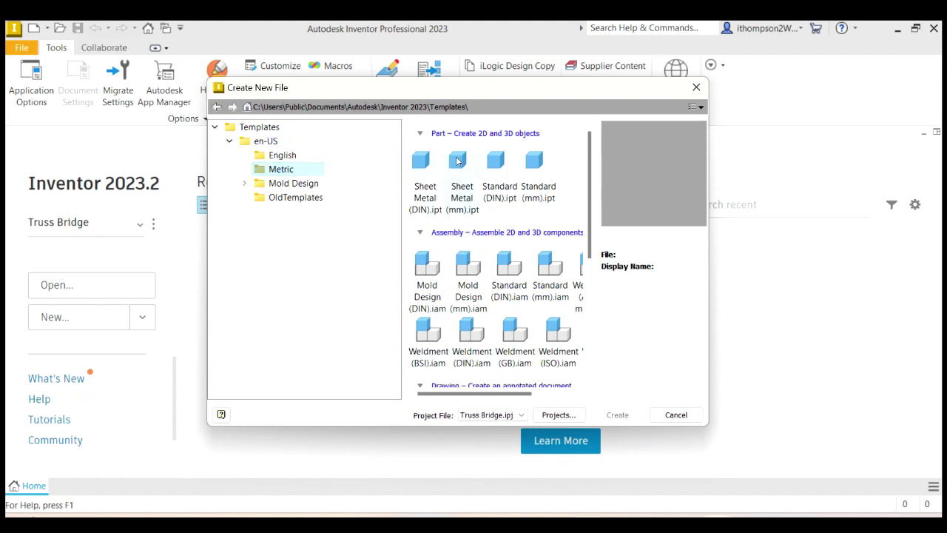
click(544, 198)
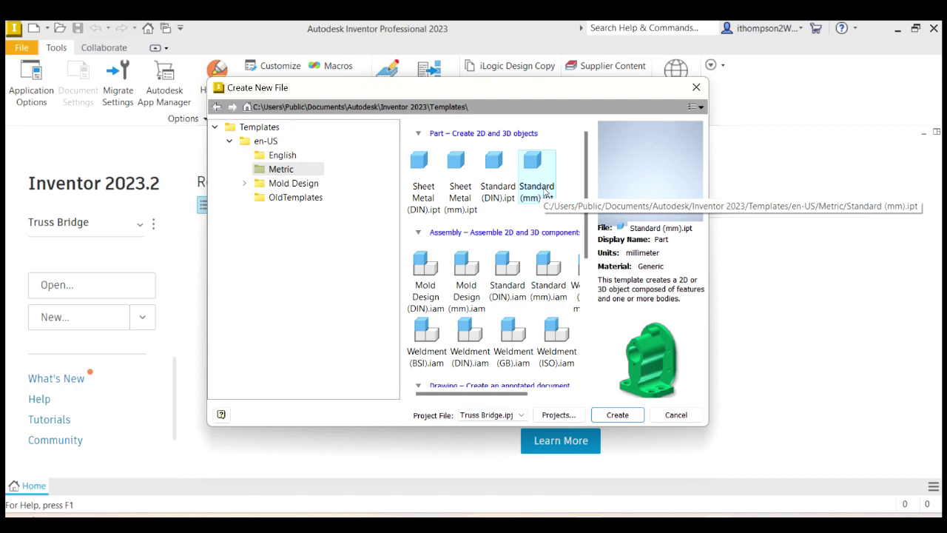
double_click(546, 192)
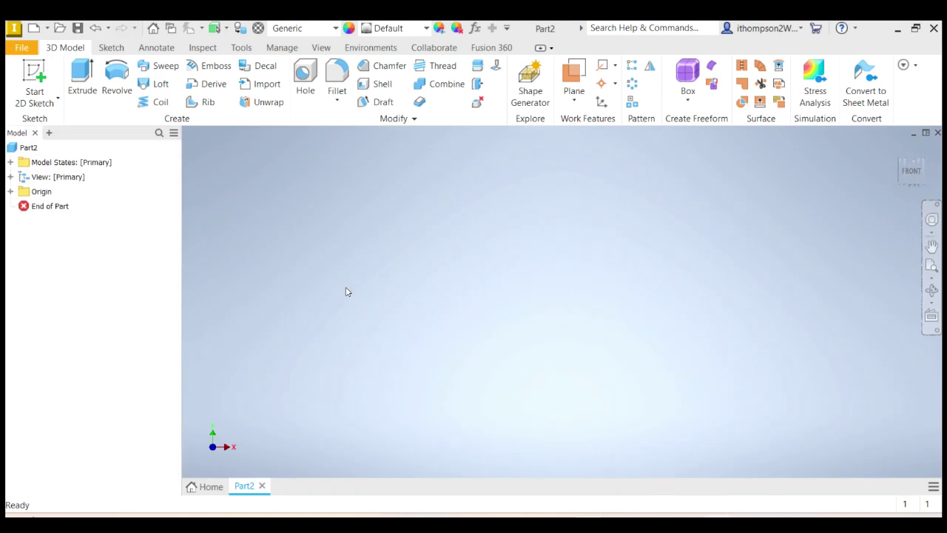
Step: Set the part document's length unit to meter
click(242, 48)
click(282, 83)
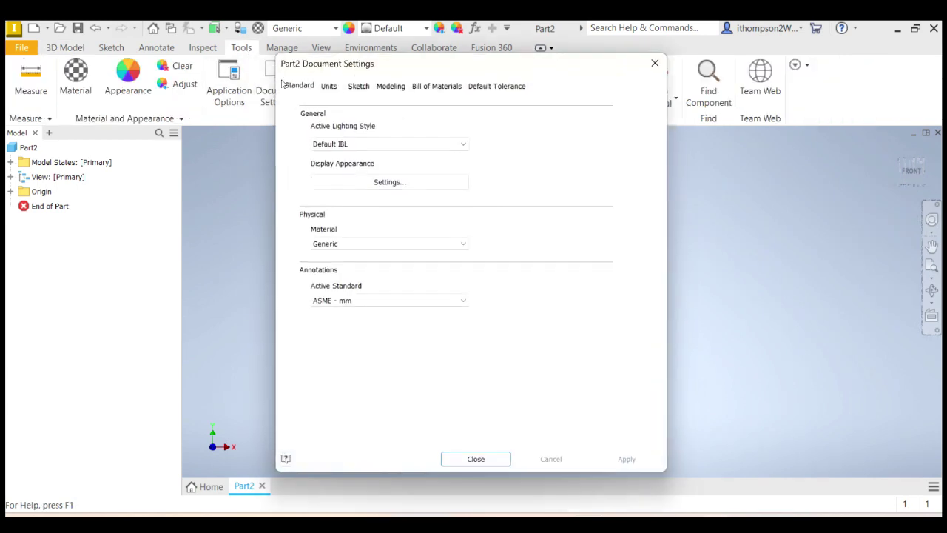
click(328, 82)
click(342, 133)
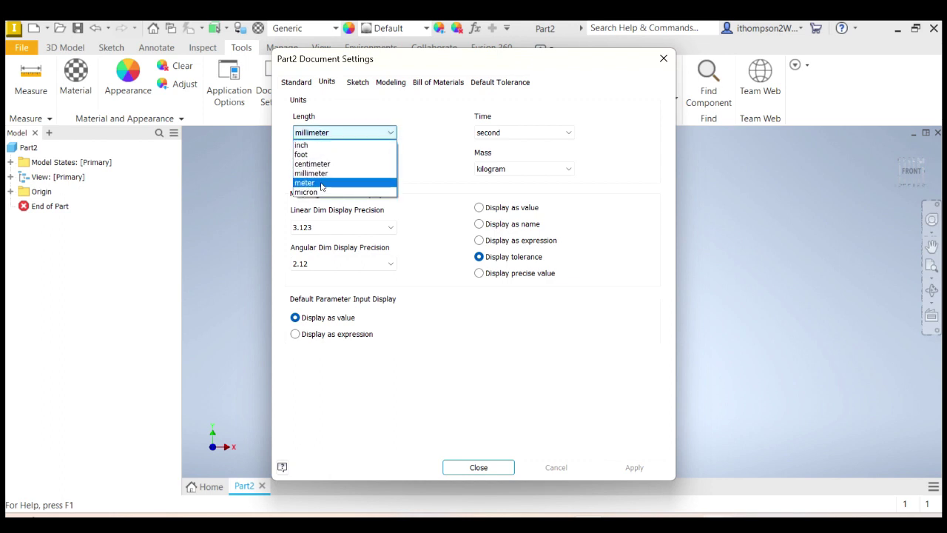
click(322, 183)
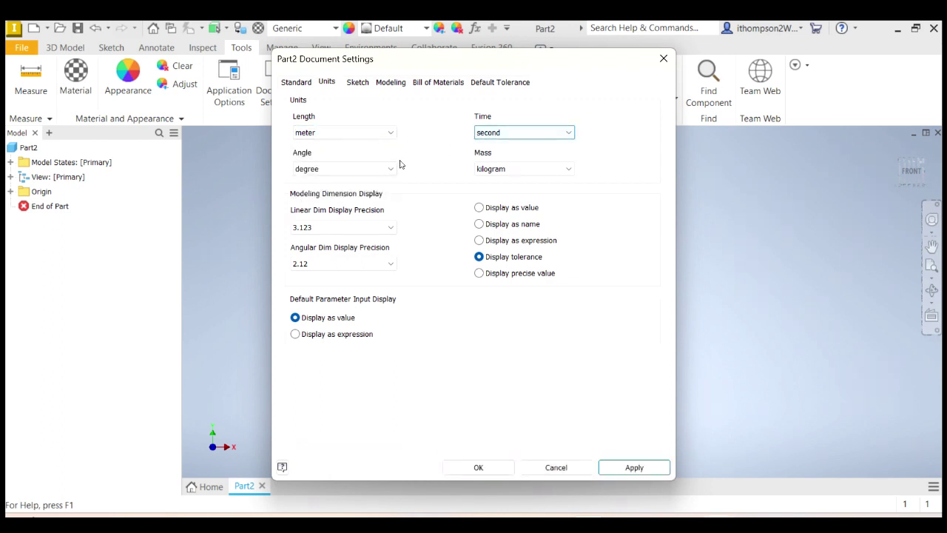
click(478, 466)
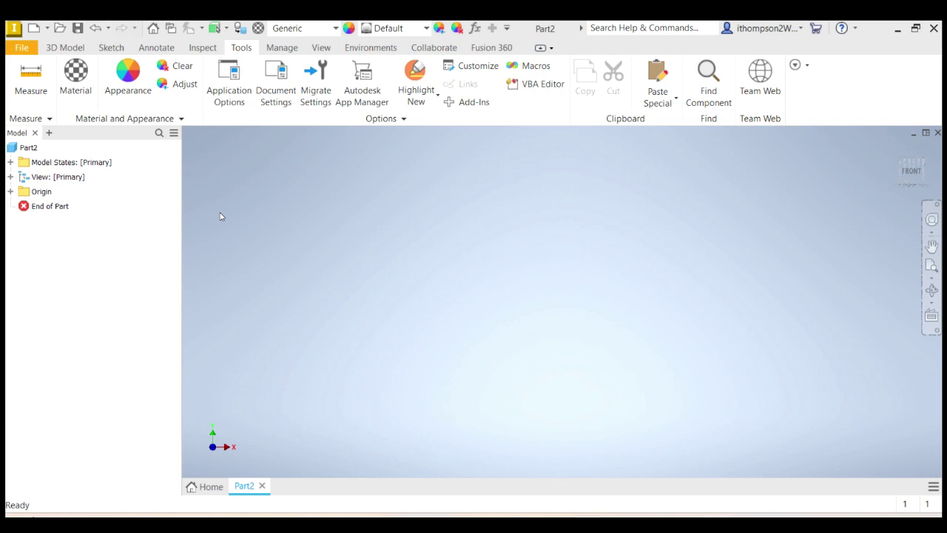
Step: Start a 2D sketch on the vertical YZ origin plane
click(65, 48)
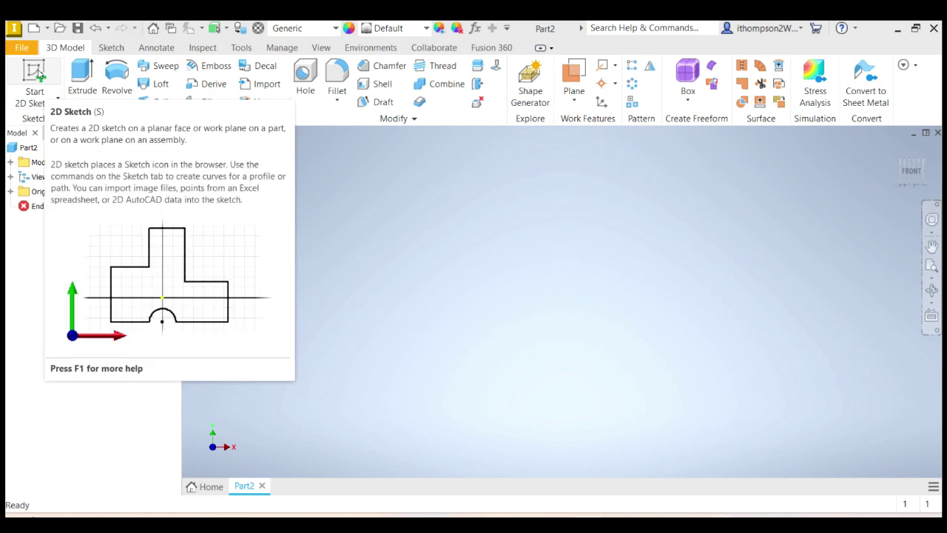
click(39, 75)
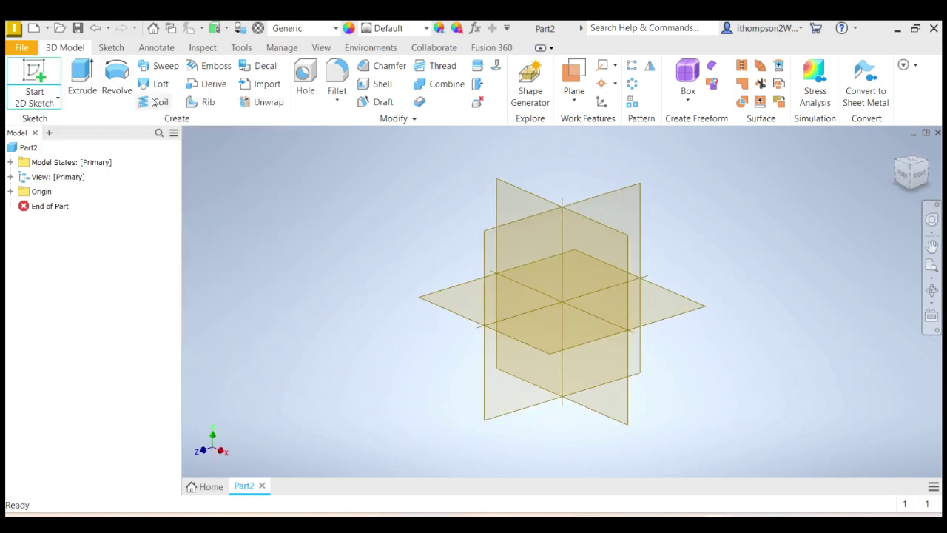
click(490, 247)
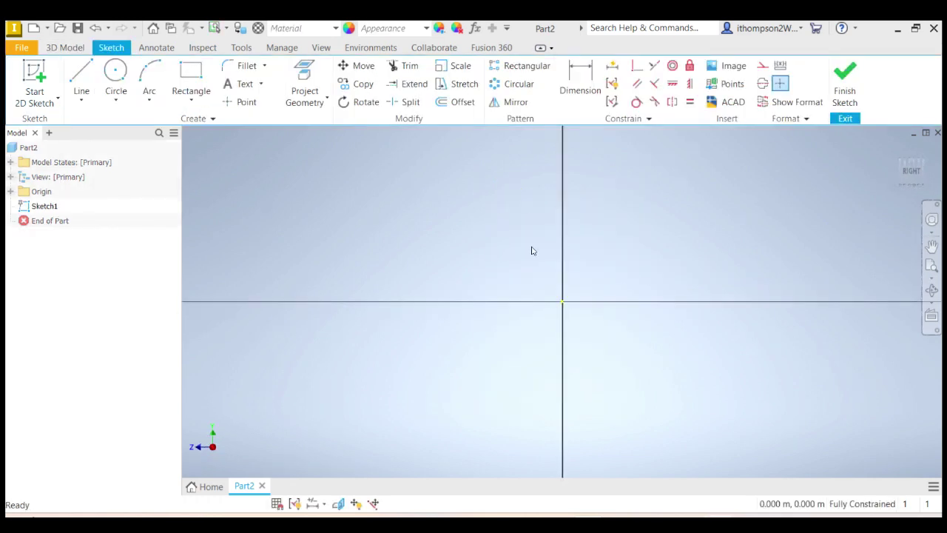
click(80, 79)
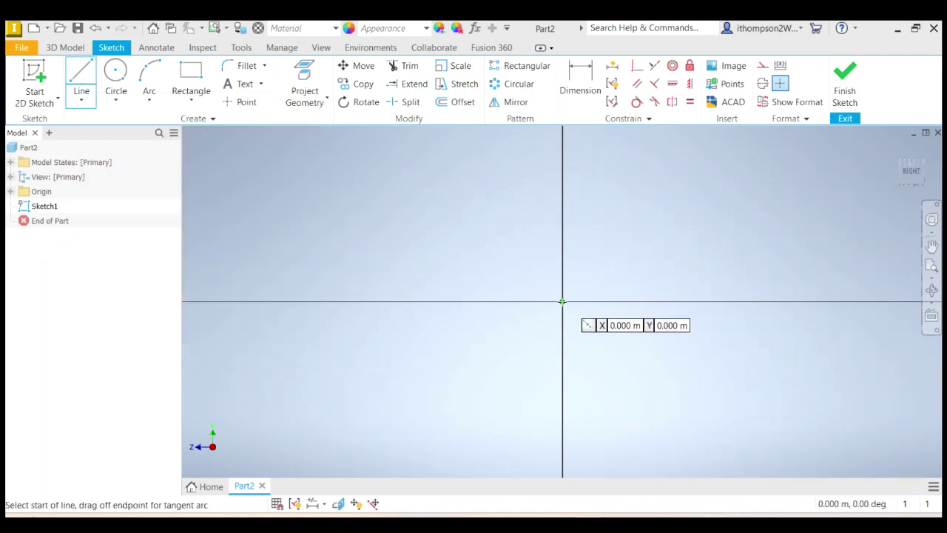
click(562, 301)
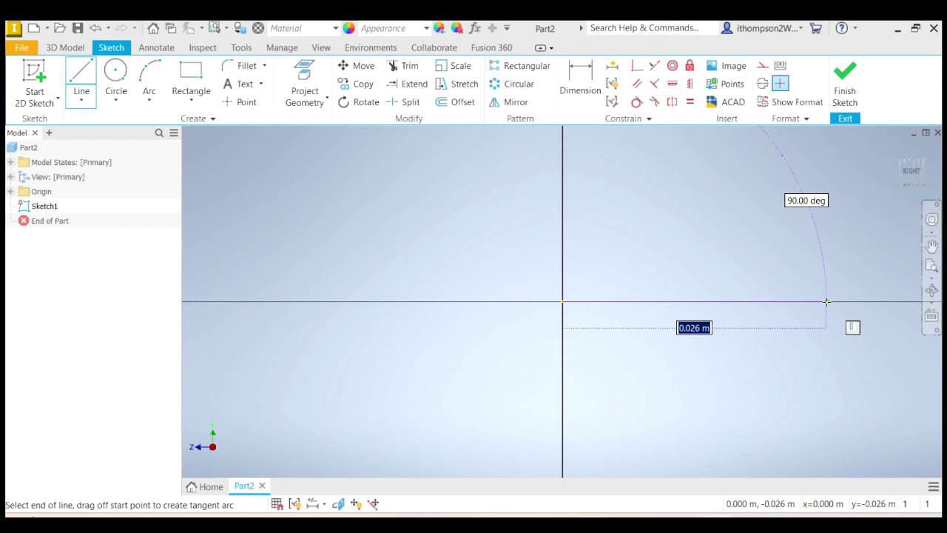
text(30)
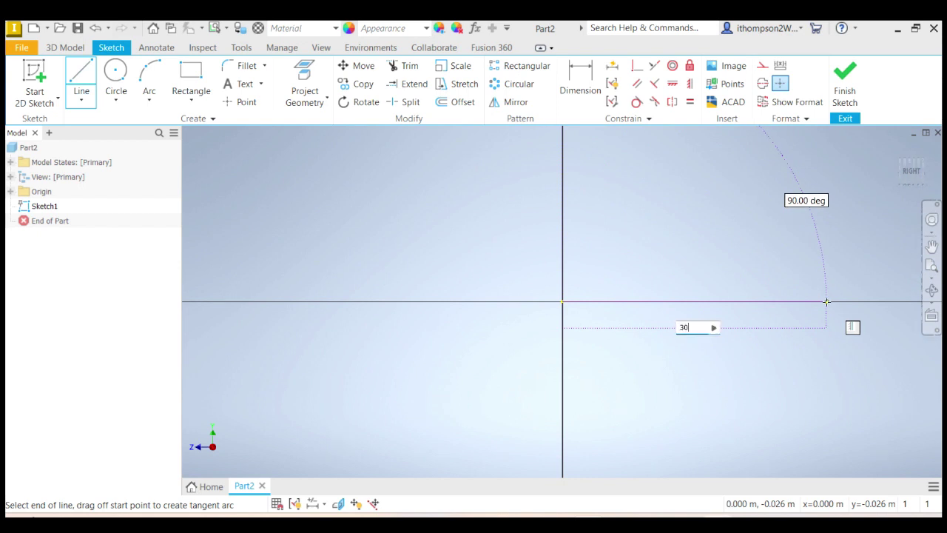
key(Escape)
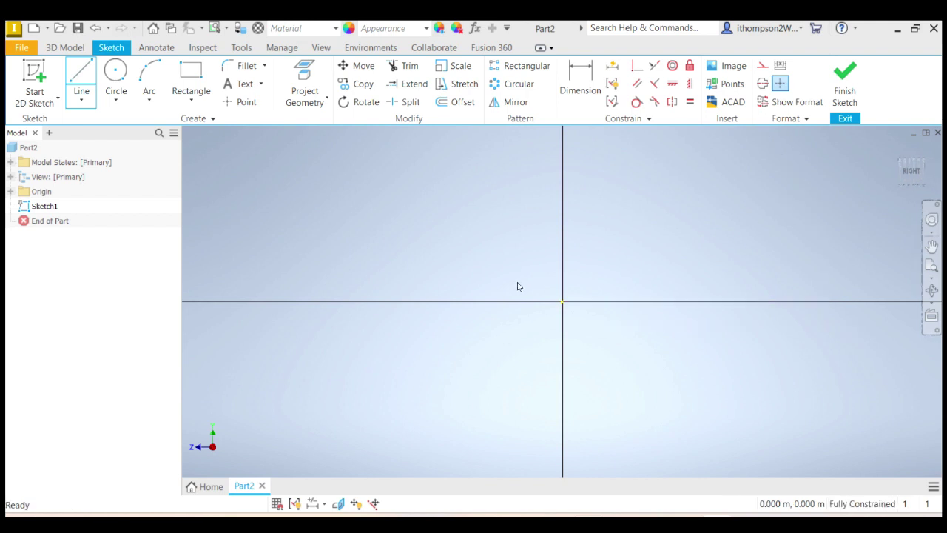
Step: Sketch a horizontal line about 0.026 m long from the origin along the negative Z direction
click(80, 74)
click(564, 302)
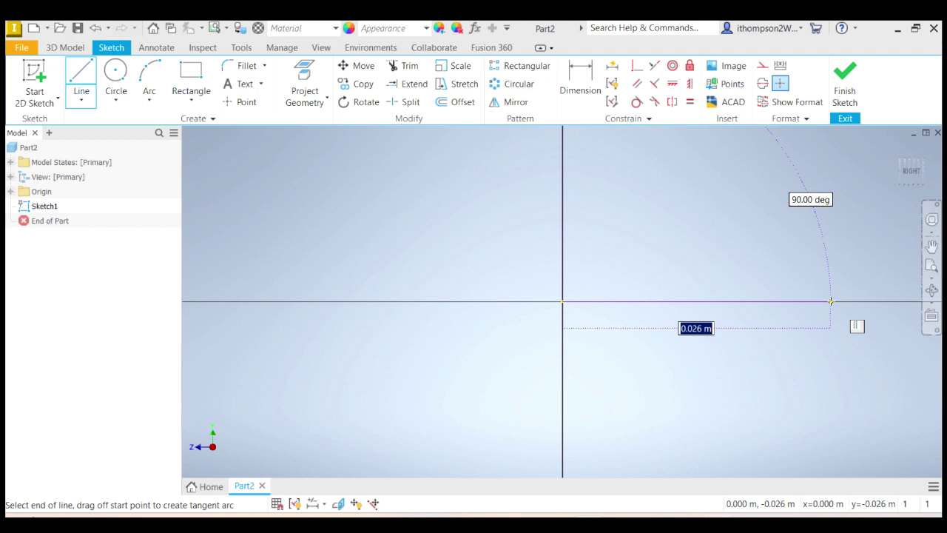
click(831, 301)
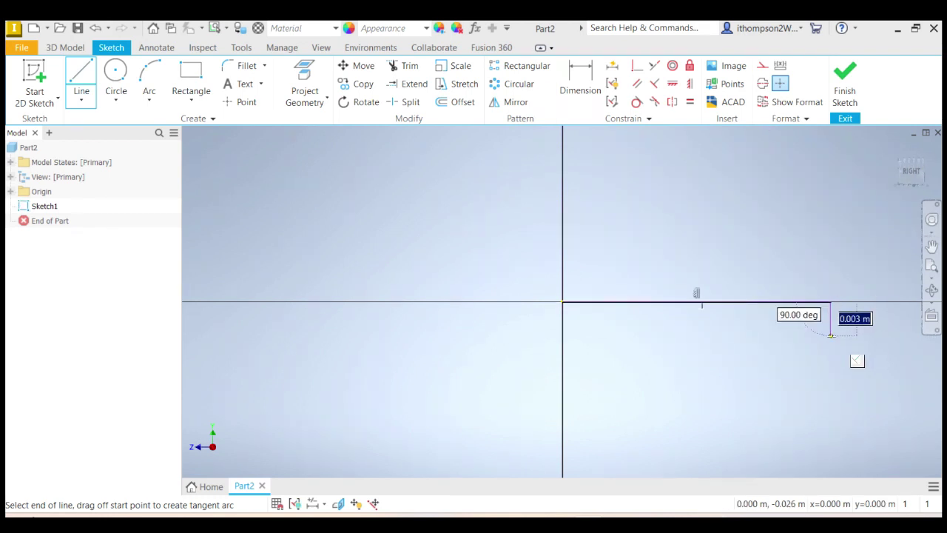
key(Escape)
key(Escape)
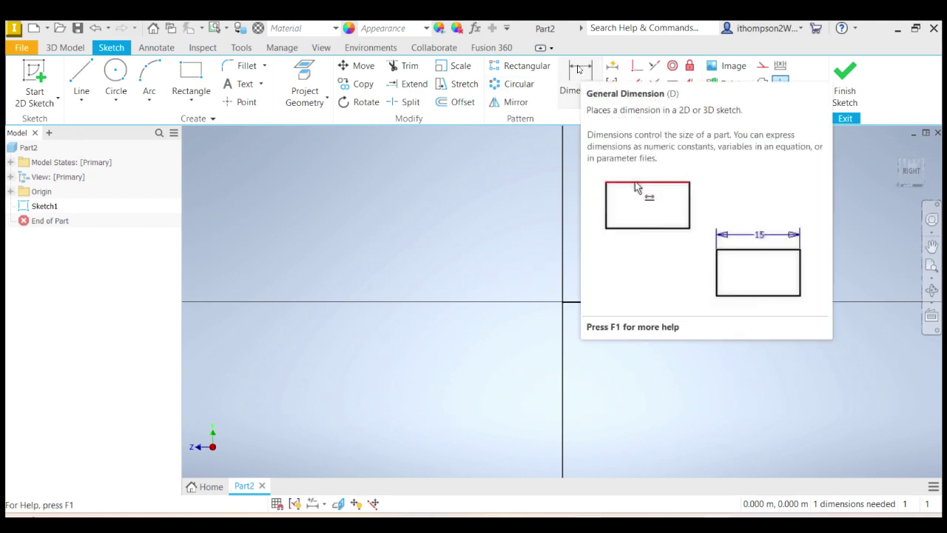
Step: Dimension the horizontal line's length, set it to 30 m, and fit the whole line in view
click(579, 69)
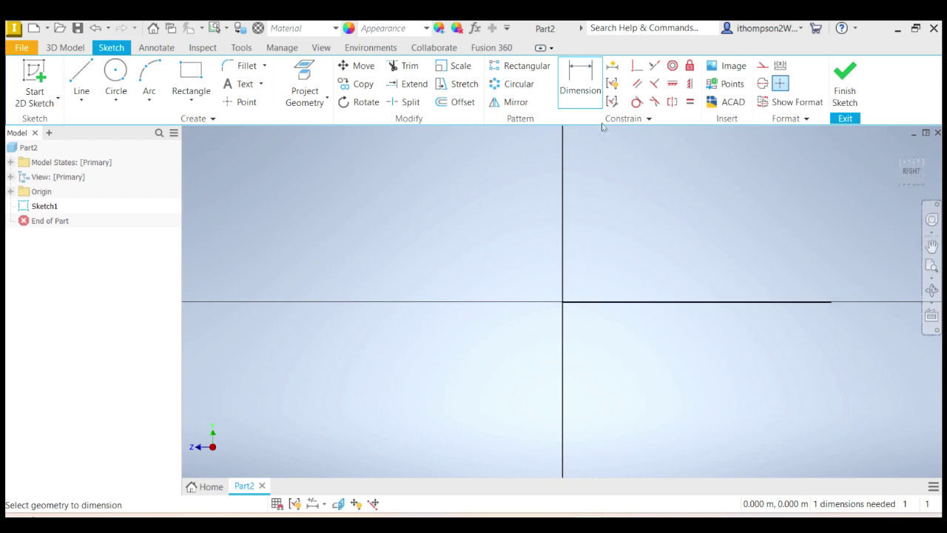
click(685, 303)
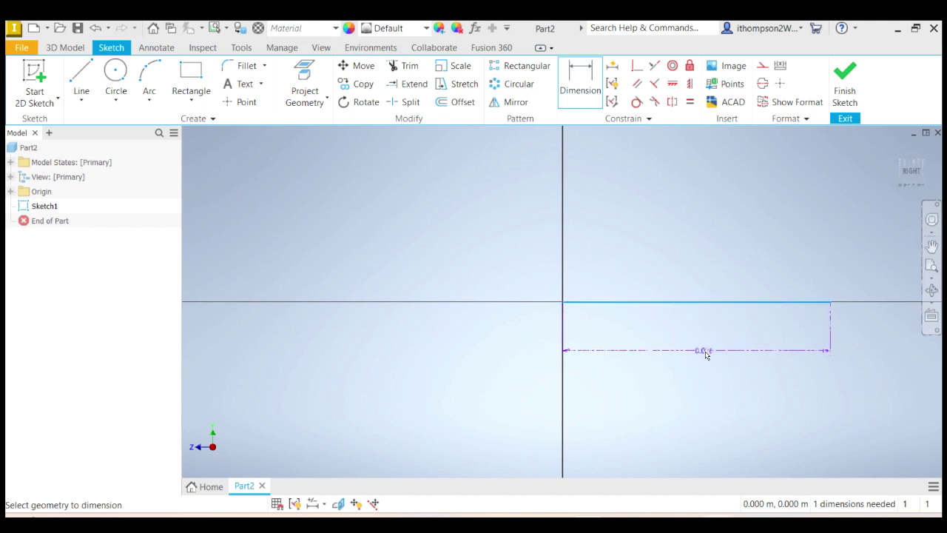
click(705, 323)
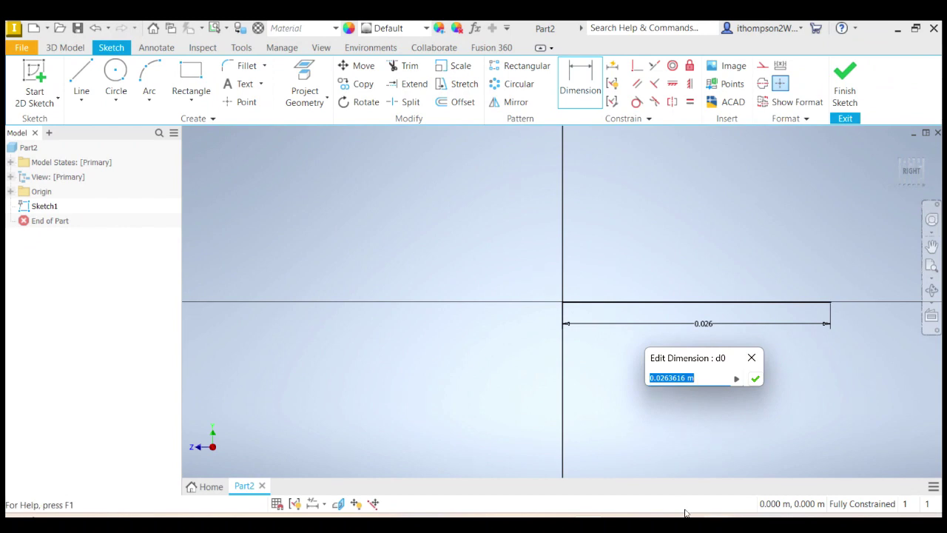
text(30)
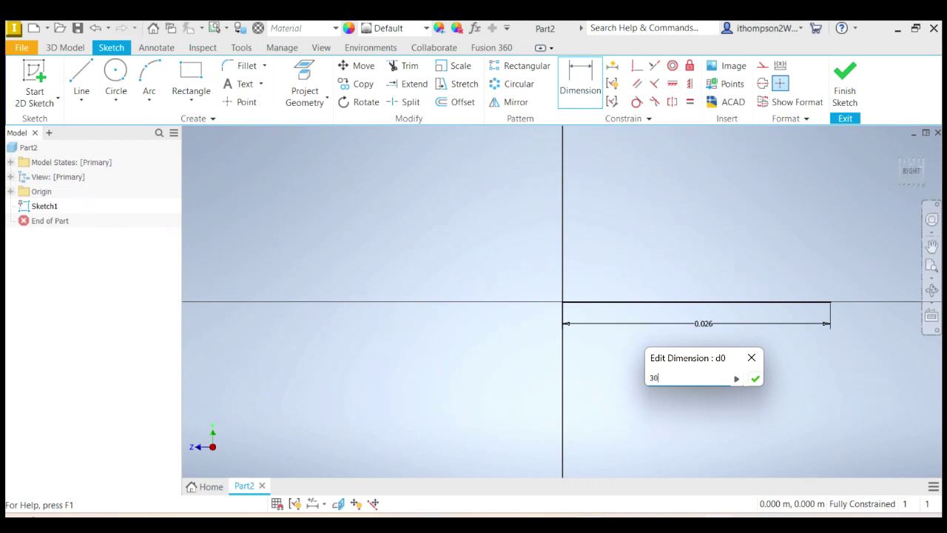
click(755, 378)
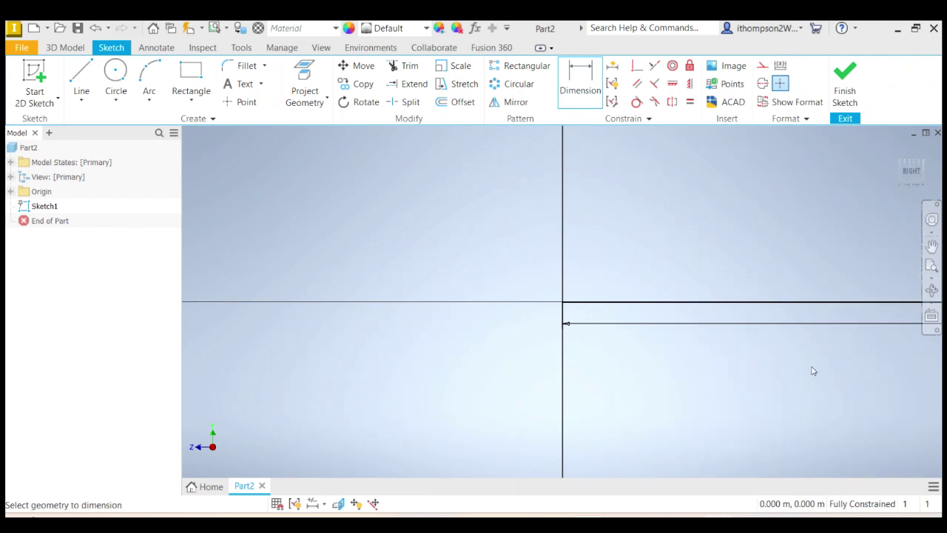
click(931, 268)
key(d)
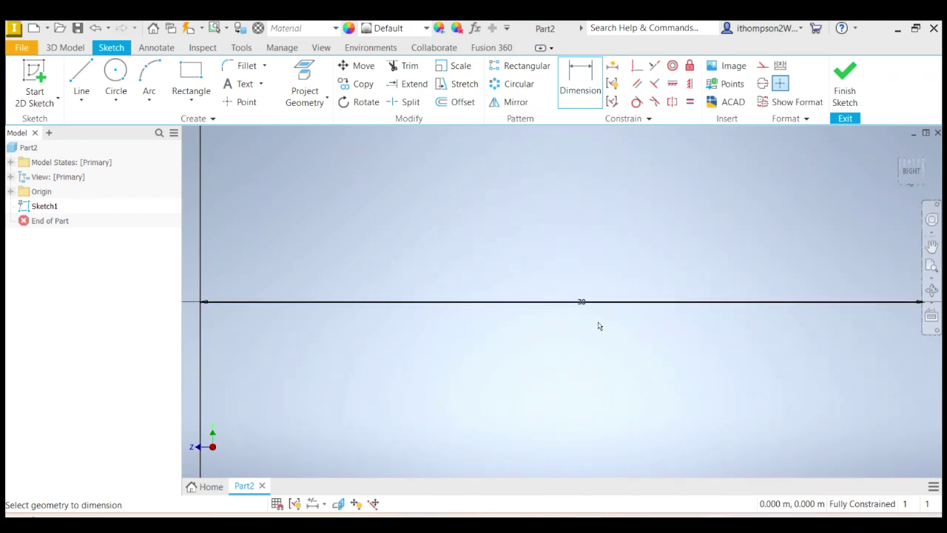
click(583, 302)
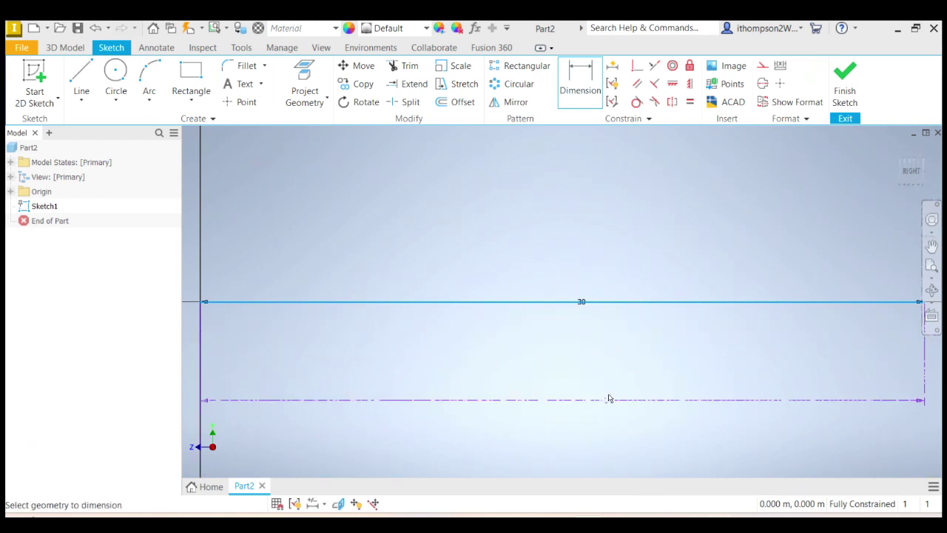
click(584, 330)
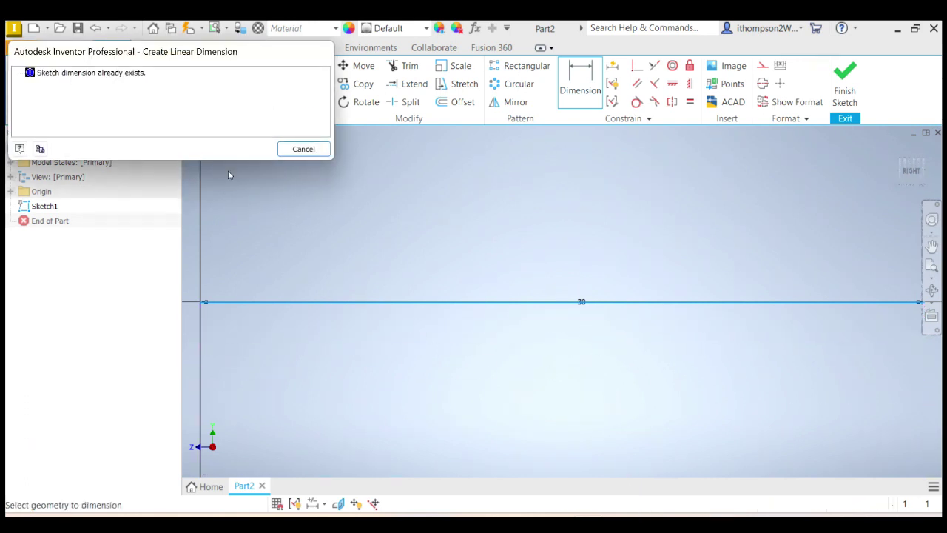
click(307, 152)
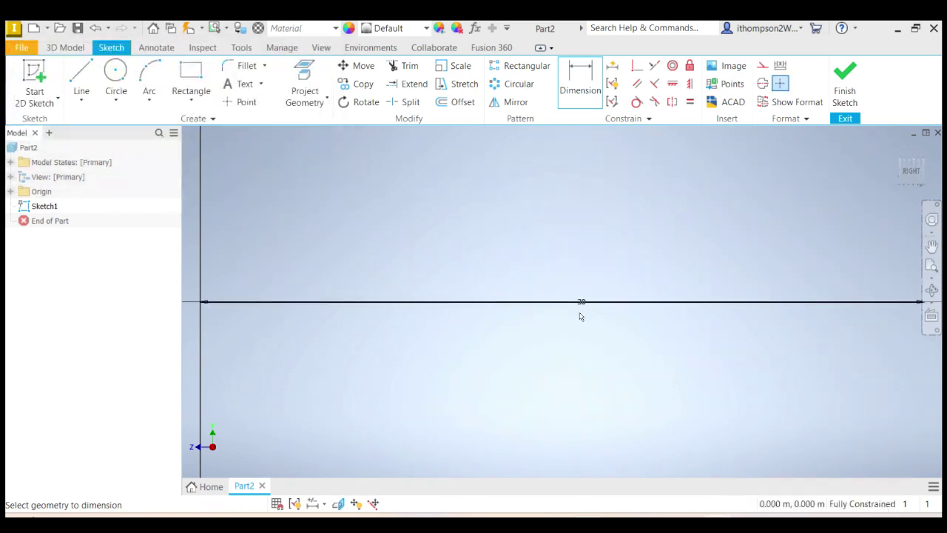
Step: Move the line's 30 m dimension clear of the line, placing it just below
drag(586, 305, 582, 333)
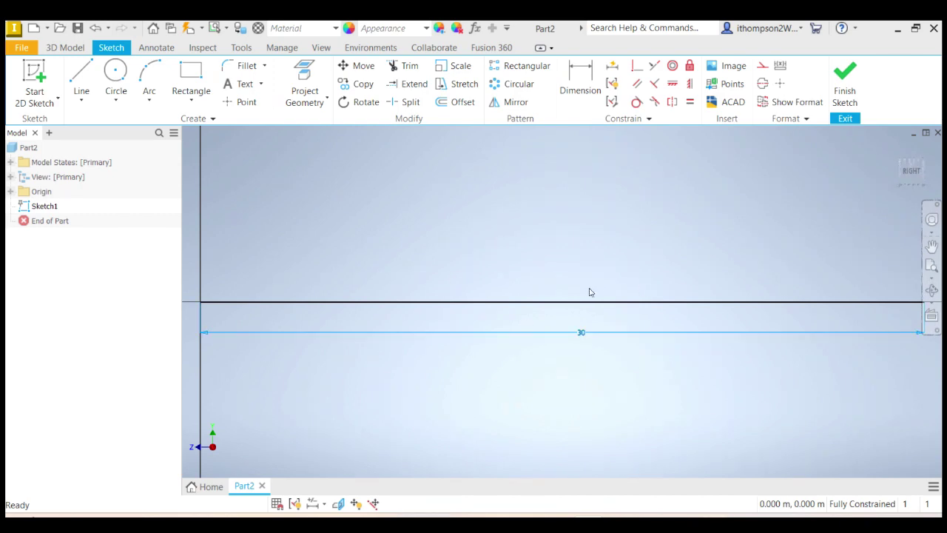
Step: Sketch three connected lines from the origin to the base line's far end, forming a trapezoid about 8.8 m high with a horizontal top
scroll(590, 291, down, 2)
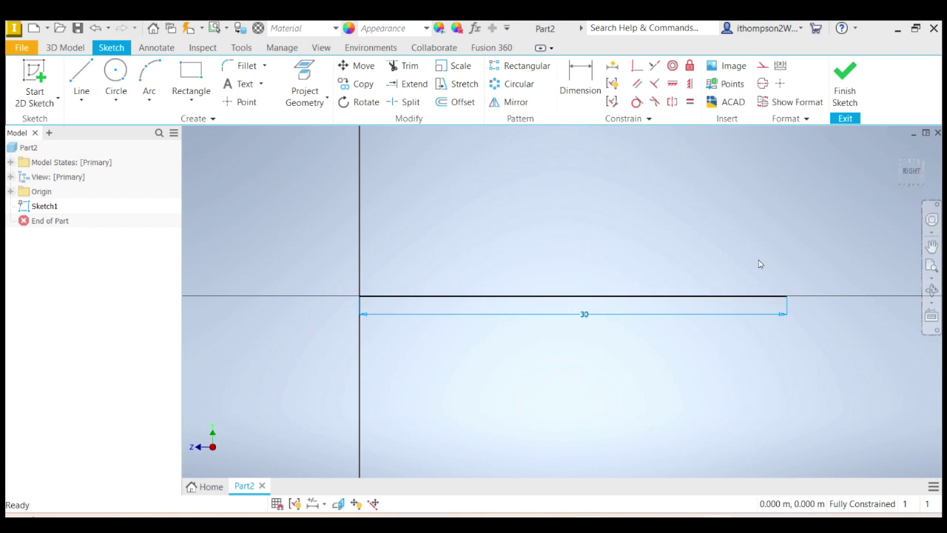
click(82, 72)
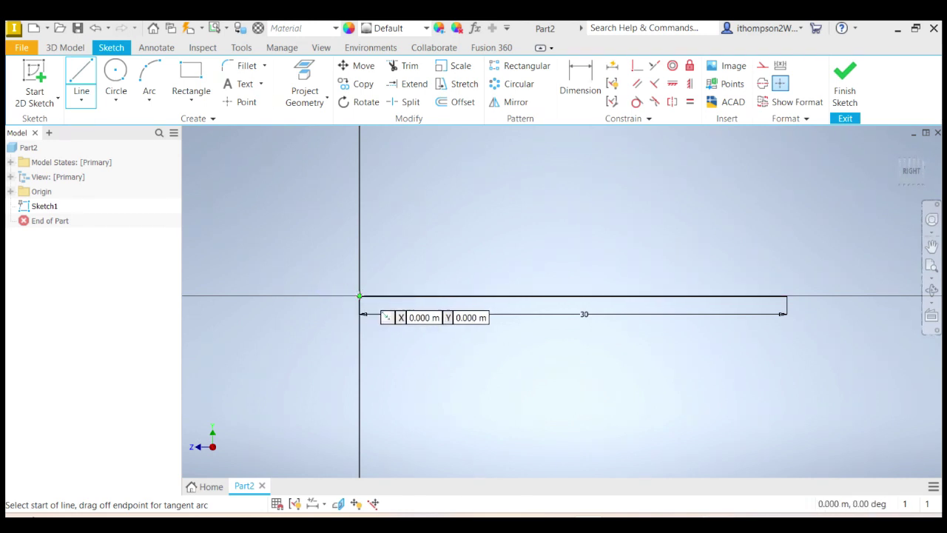
click(360, 296)
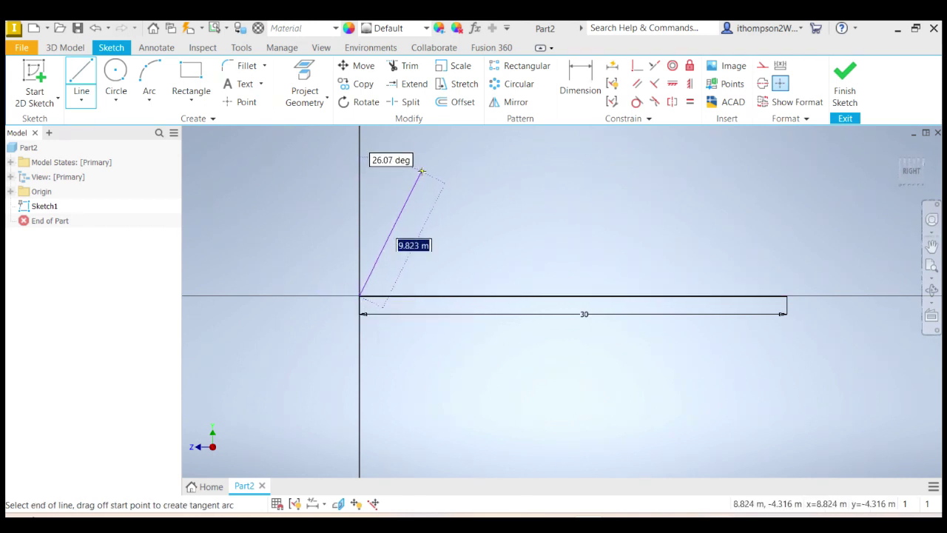
click(422, 172)
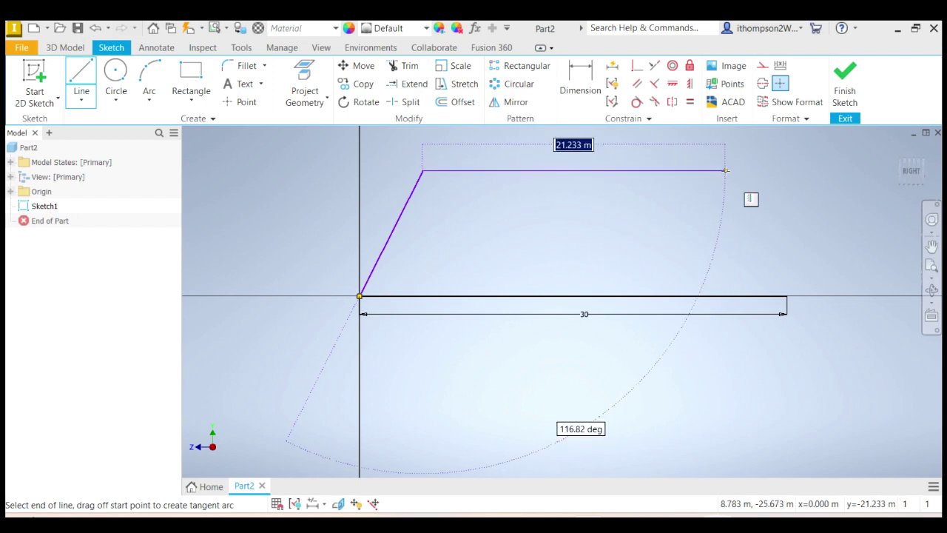
click(730, 171)
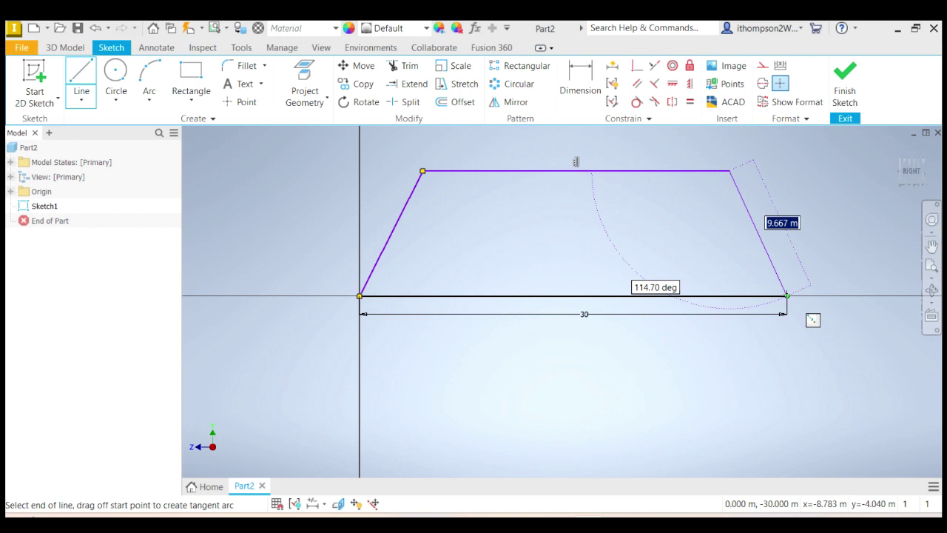
click(787, 296)
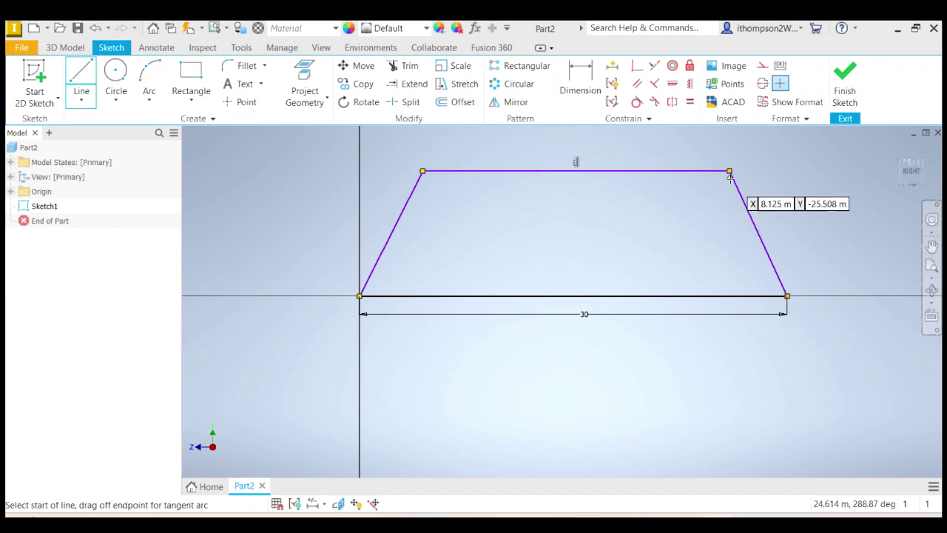
key(Escape)
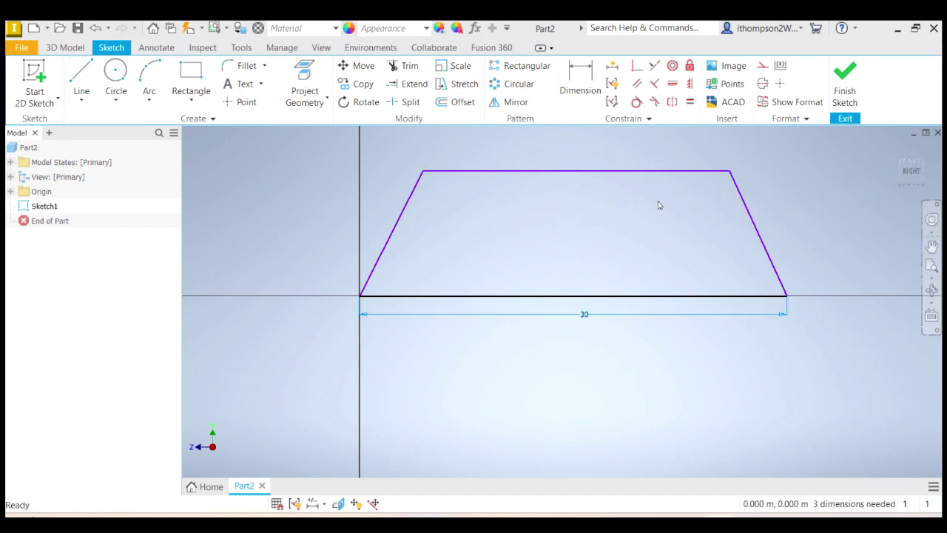
Step: Dimension the horizontal offset between the origin and the upper end of the left sloping line, setting it to 5 m
click(582, 73)
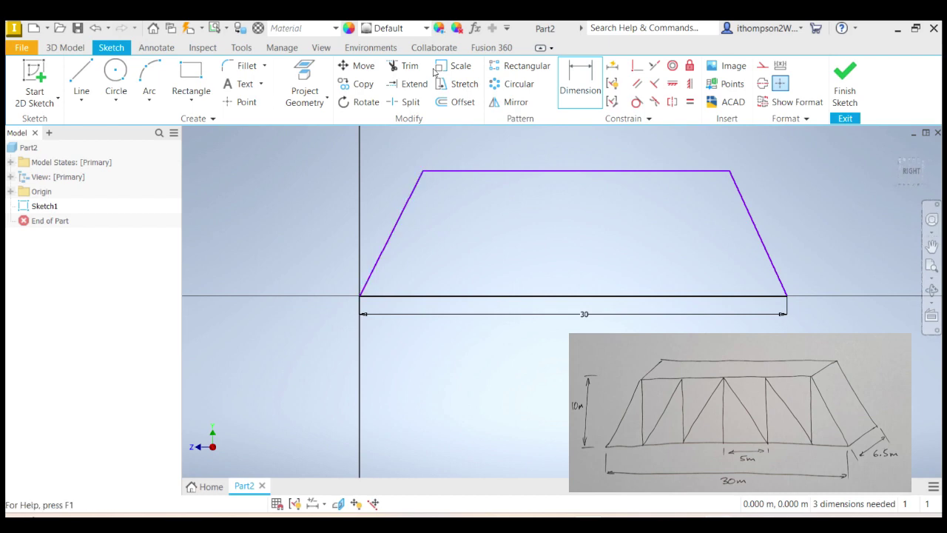
click(574, 86)
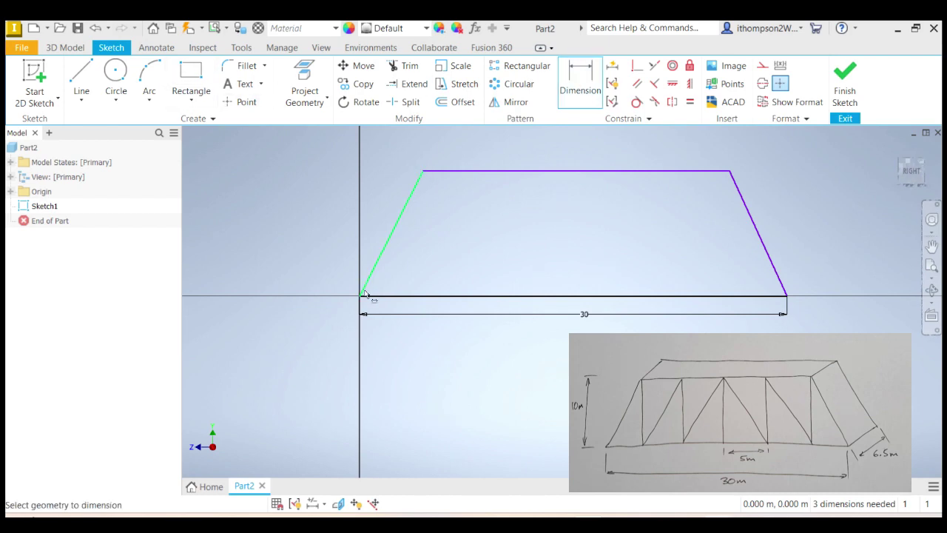
click(422, 176)
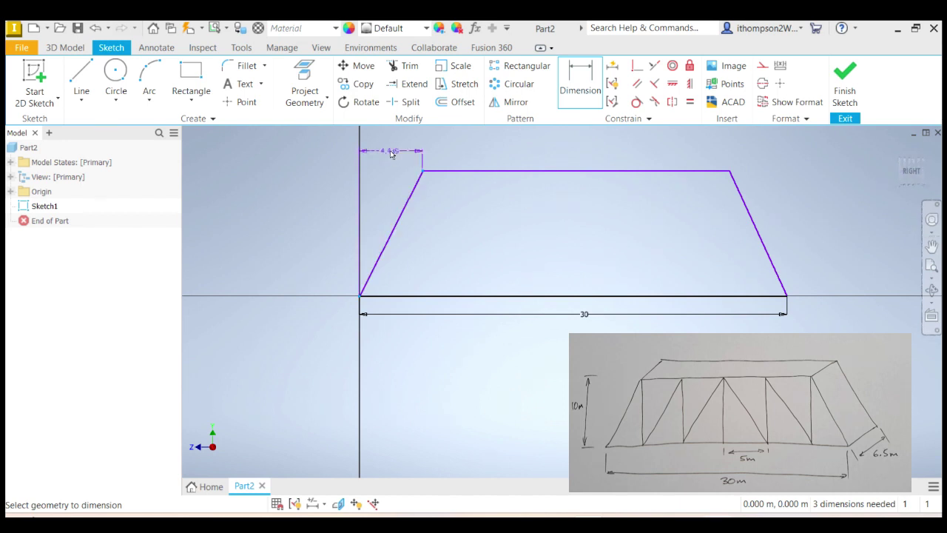
click(390, 151)
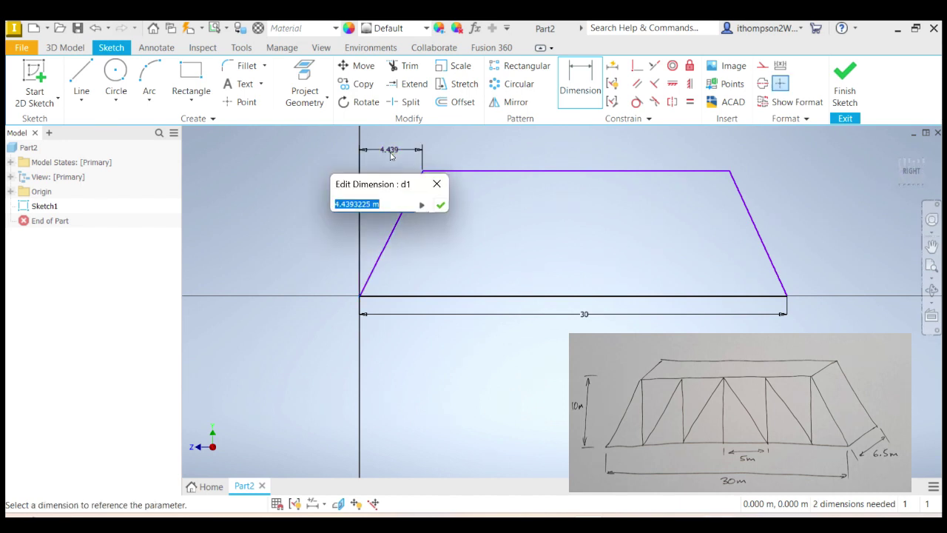
text(5)
click(440, 205)
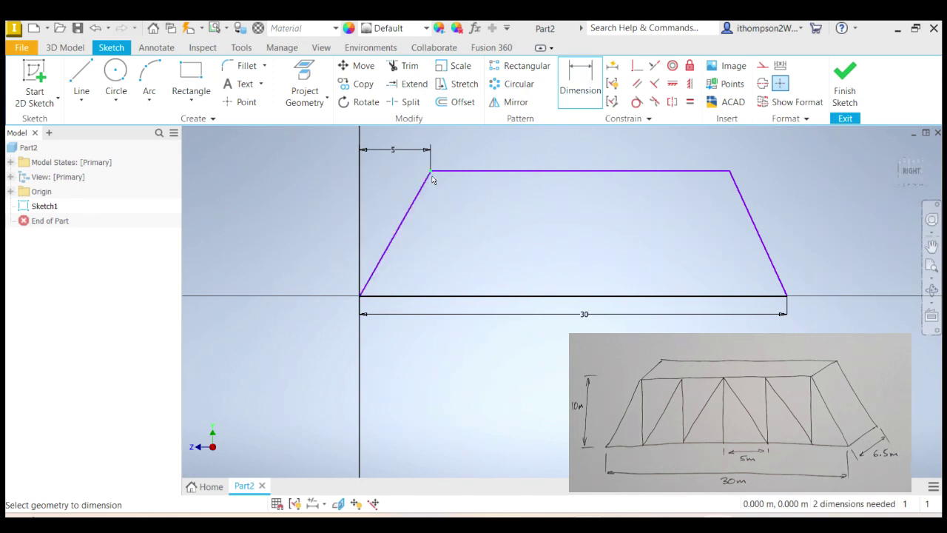
Step: Dimension the vertical distance between the base line and the top line, setting the truss height to 10 m
click(584, 80)
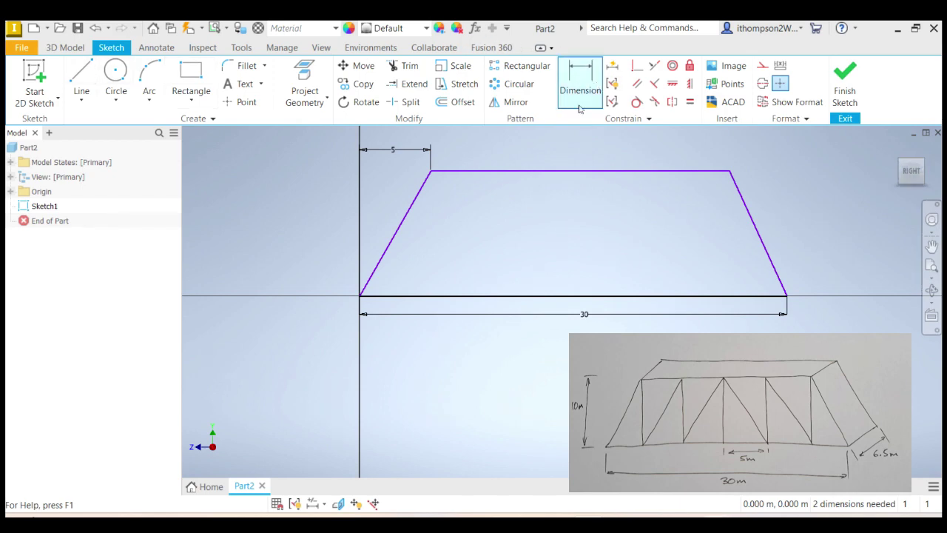
click(438, 295)
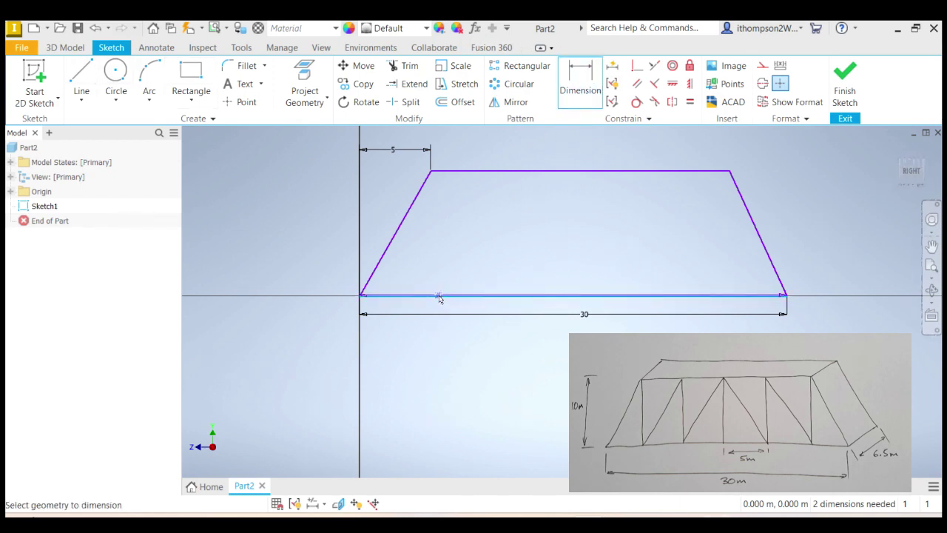
click(455, 173)
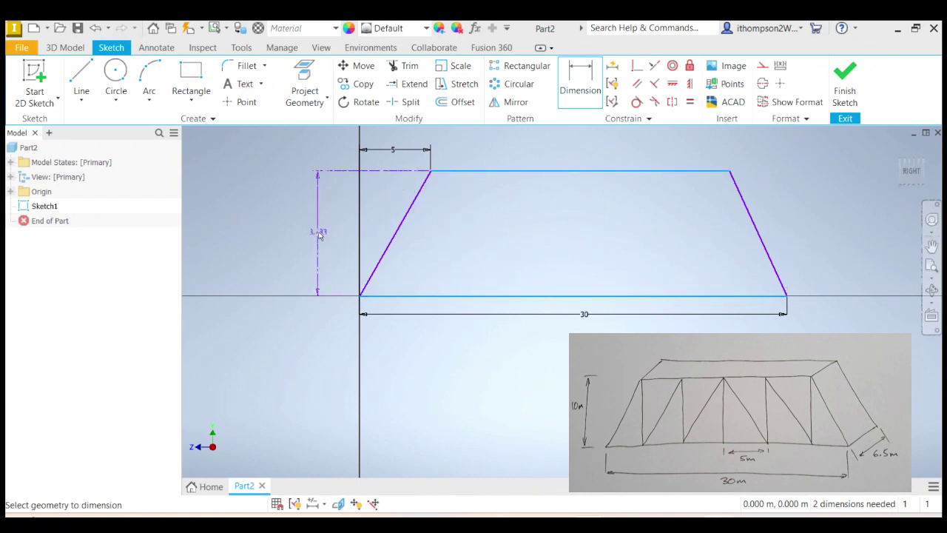
click(320, 234)
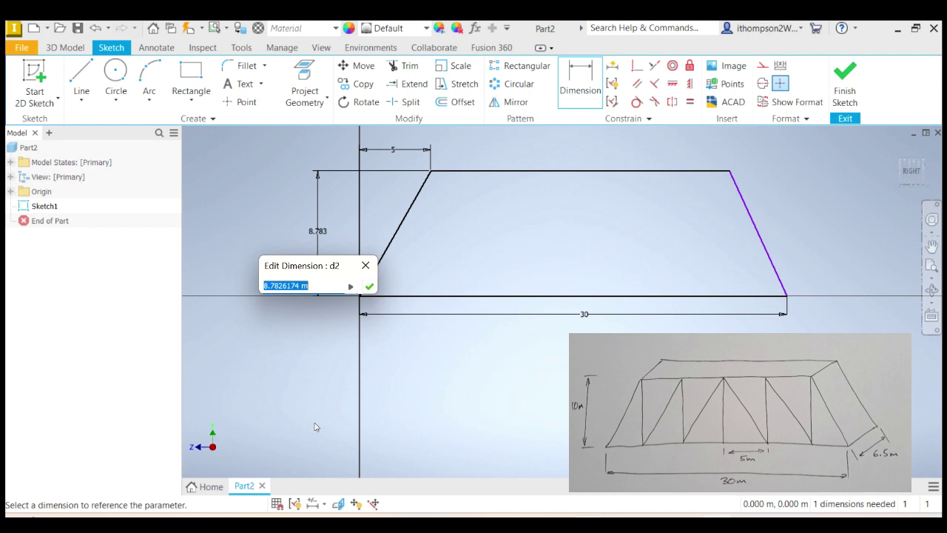
text(10)
key(Return)
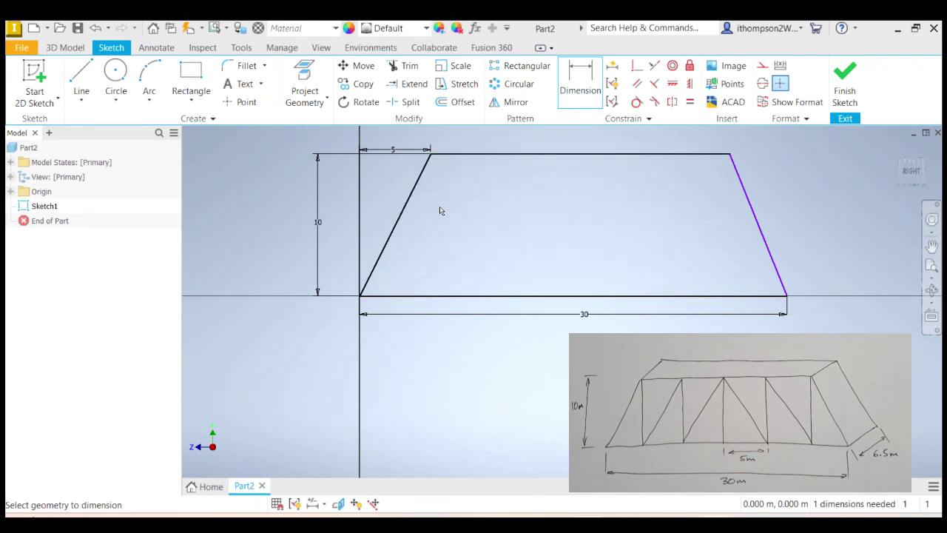
Step: Move the left slope's 5 m dimension upward, clear of the trapezoid's top line
click(398, 152)
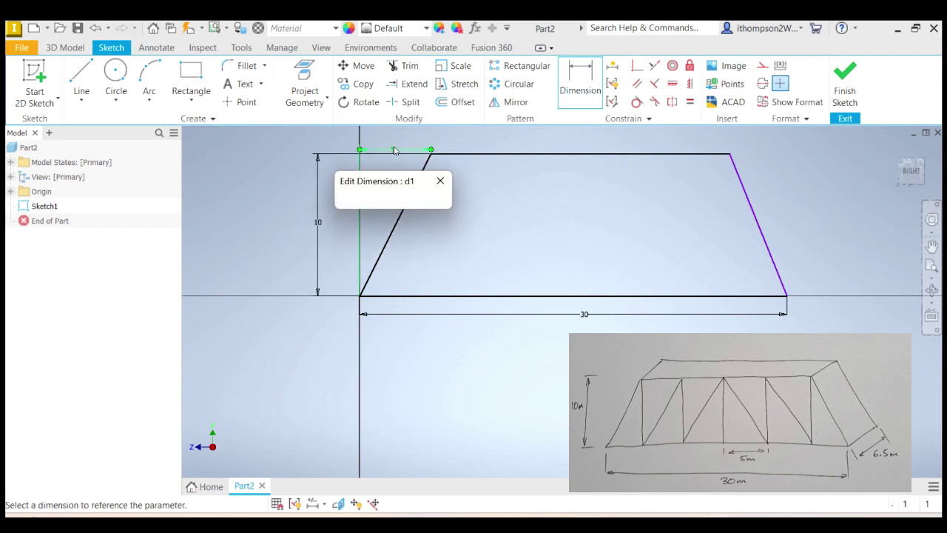
click(442, 181)
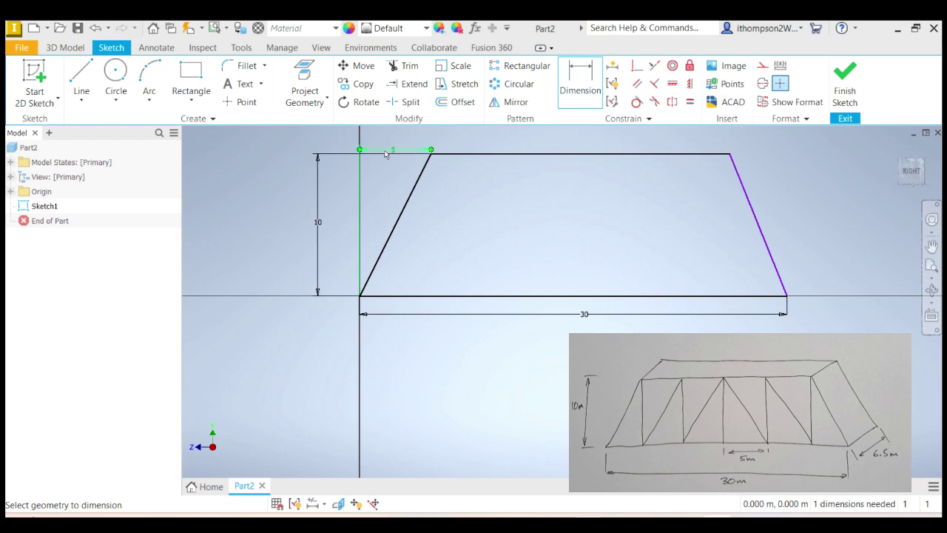
key(Escape)
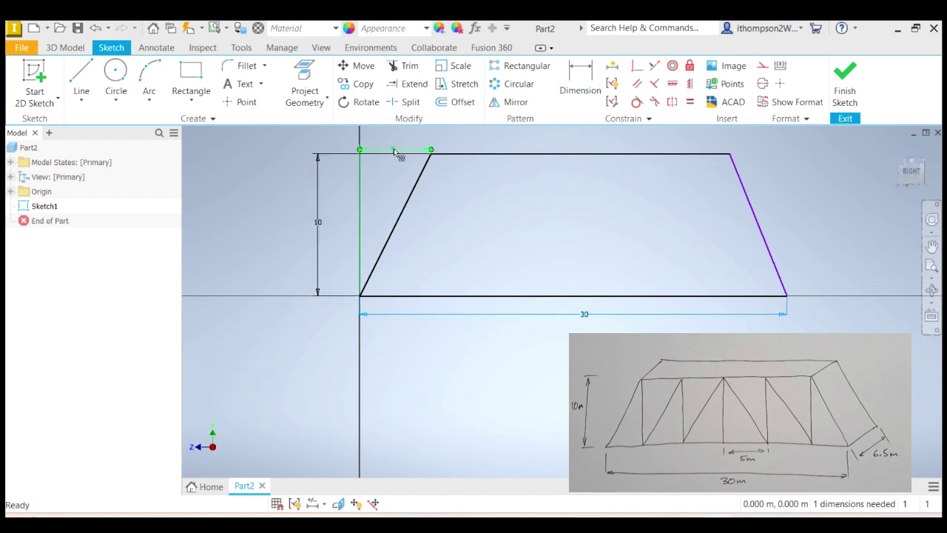
drag(396, 153, 396, 135)
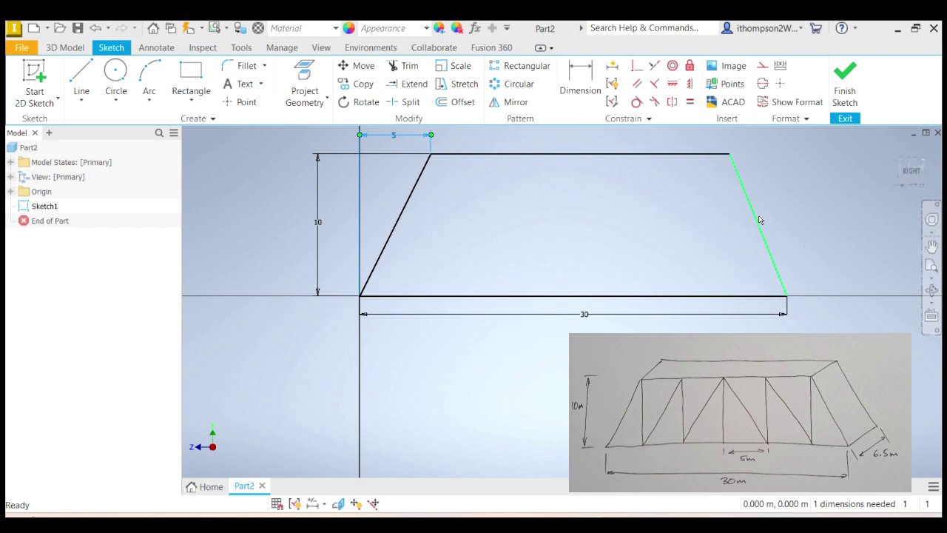
Step: Dimension the horizontal offset between the right sloping line's endpoints above the truss, setting it to 5 m
click(582, 75)
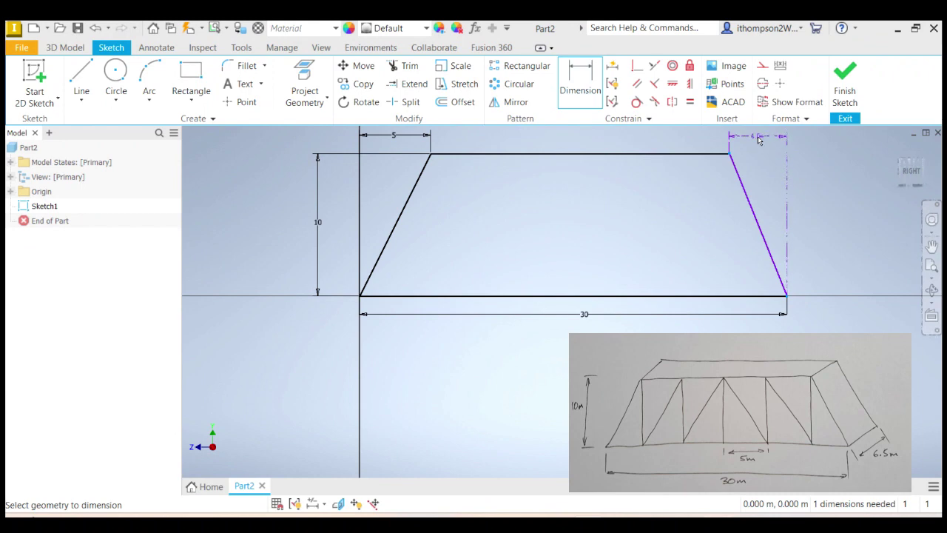
click(758, 140)
text(5)
key(Return)
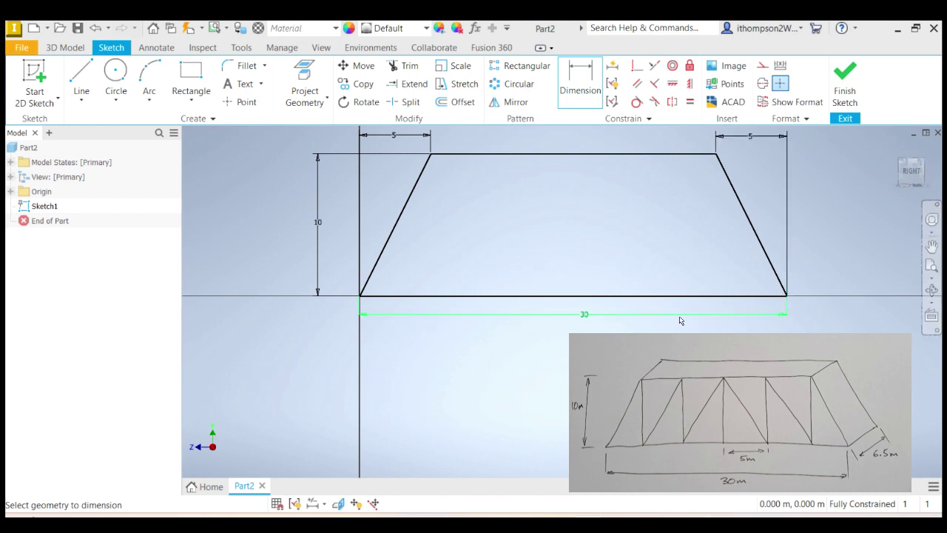
Step: Sketch three vertical lines down to the base line, from the top line's midpoint and from both of its ends
click(82, 74)
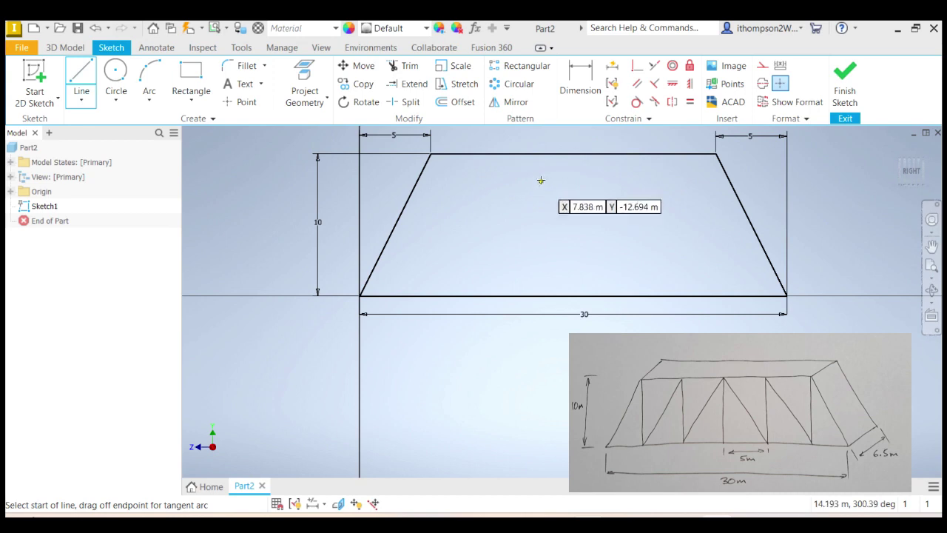
click(573, 153)
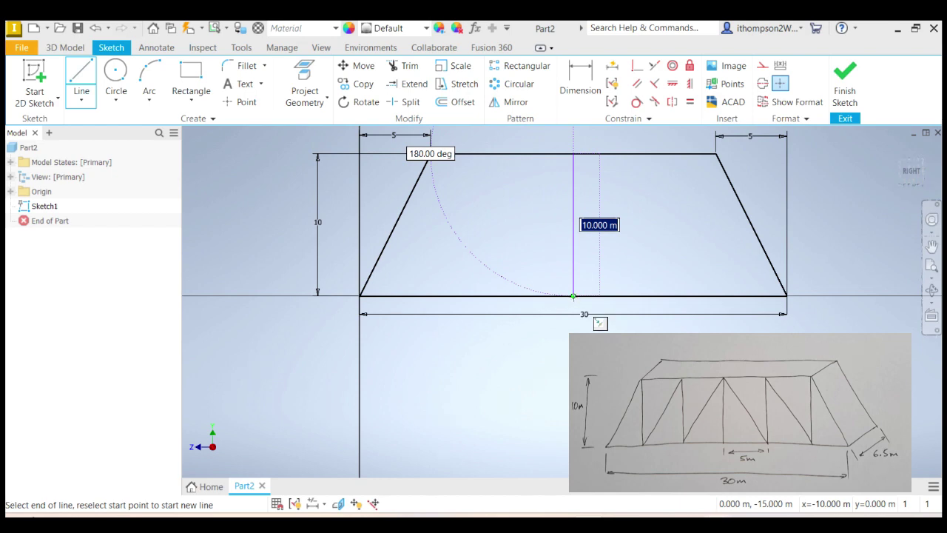
click(573, 296)
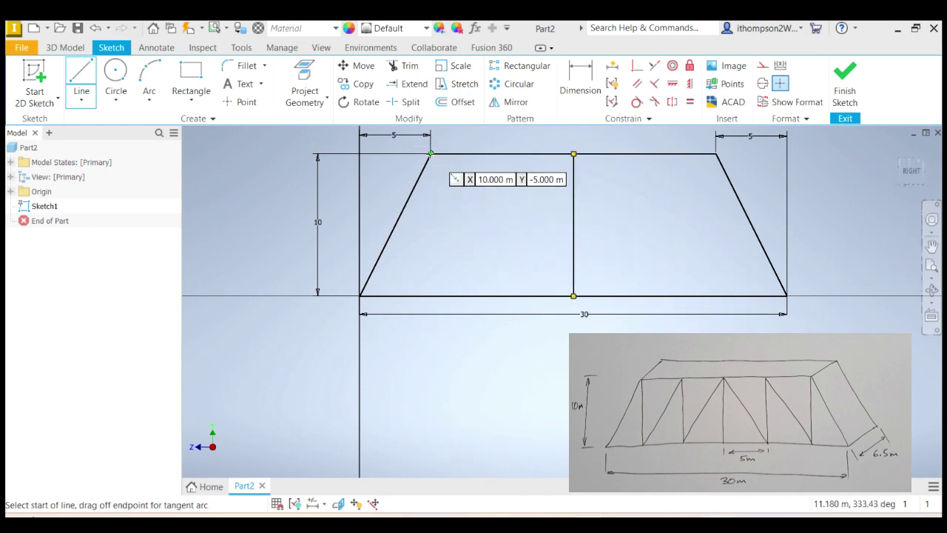
click(431, 153)
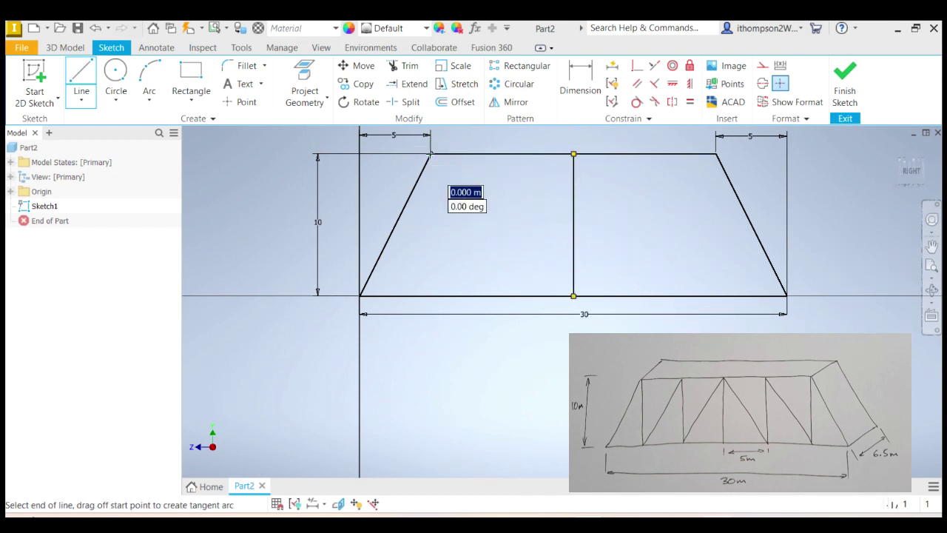
double_click(430, 295)
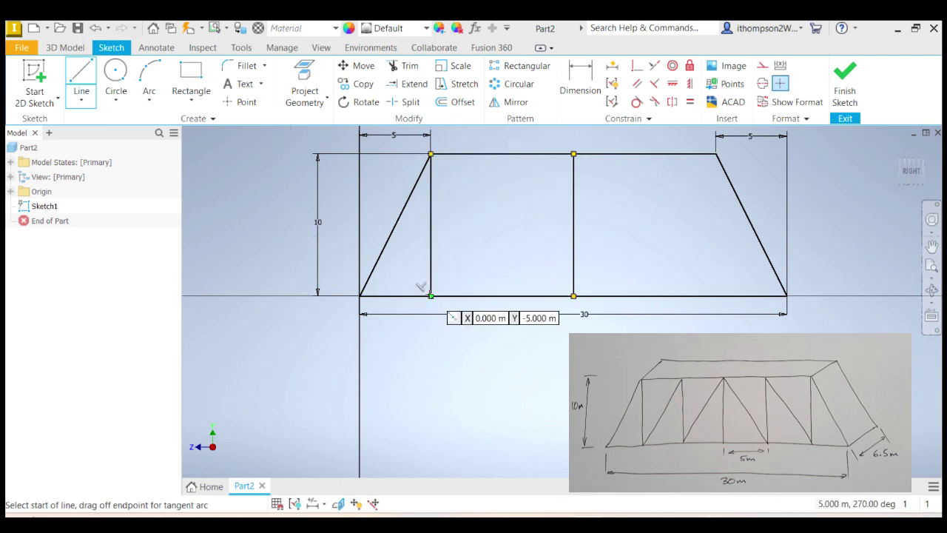
click(716, 154)
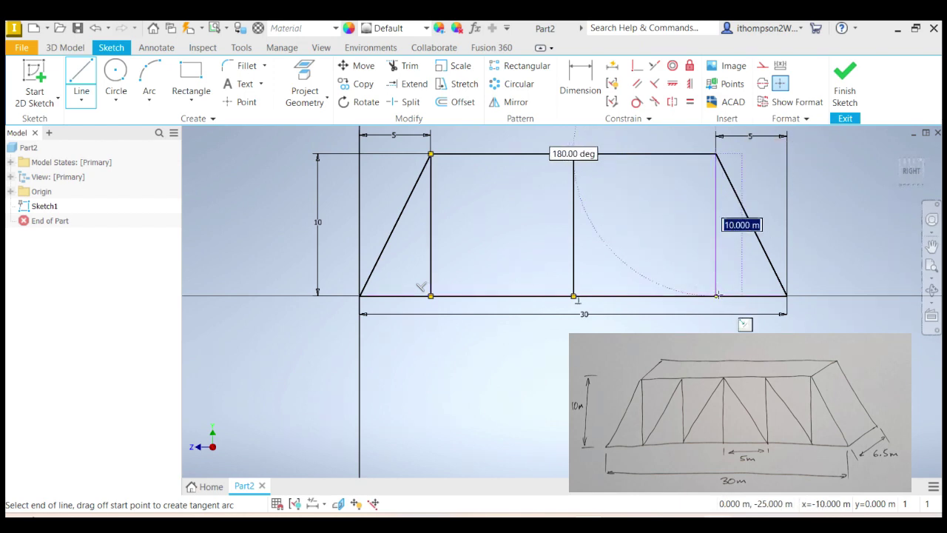
double_click(717, 296)
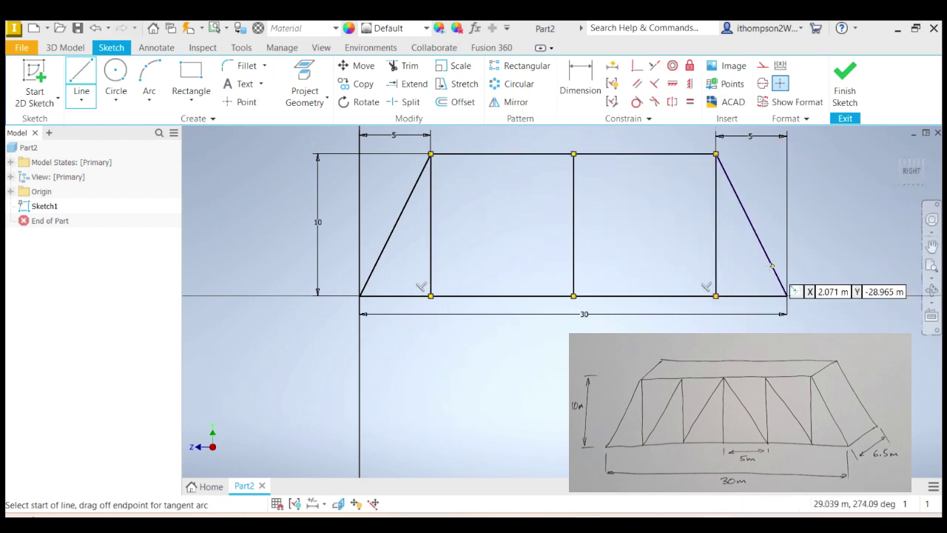
Step: Sketch two more vertical lines from the top line to the base line, one roughly midway between the centre vertical and each outer vertical
click(501, 155)
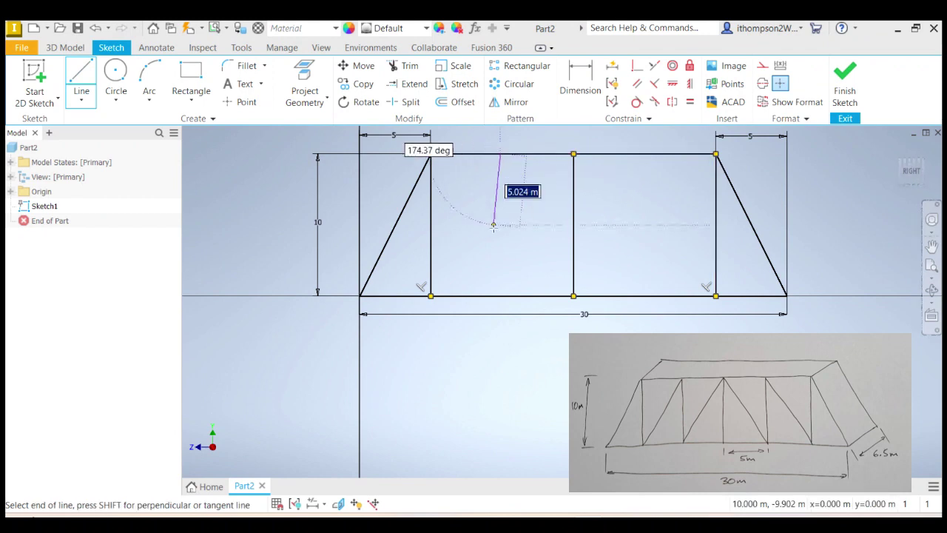
click(501, 295)
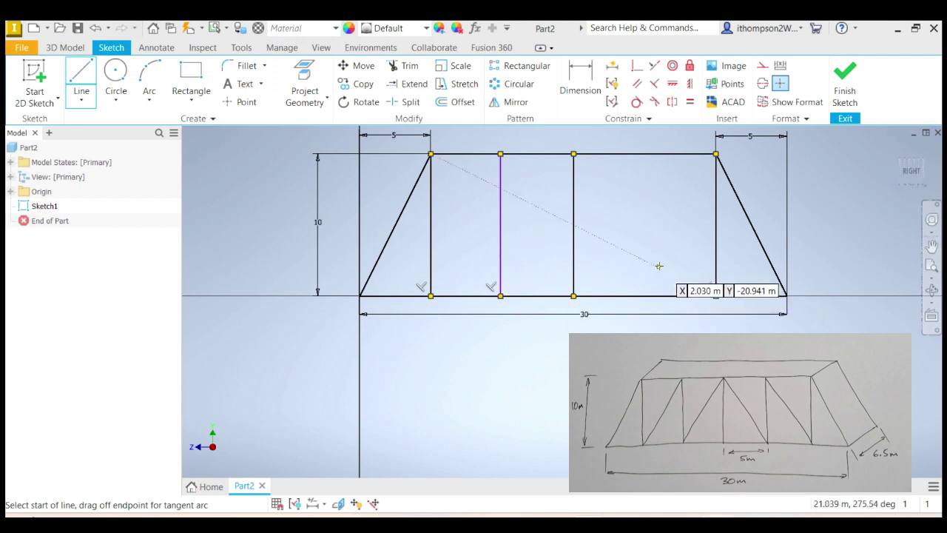
click(644, 153)
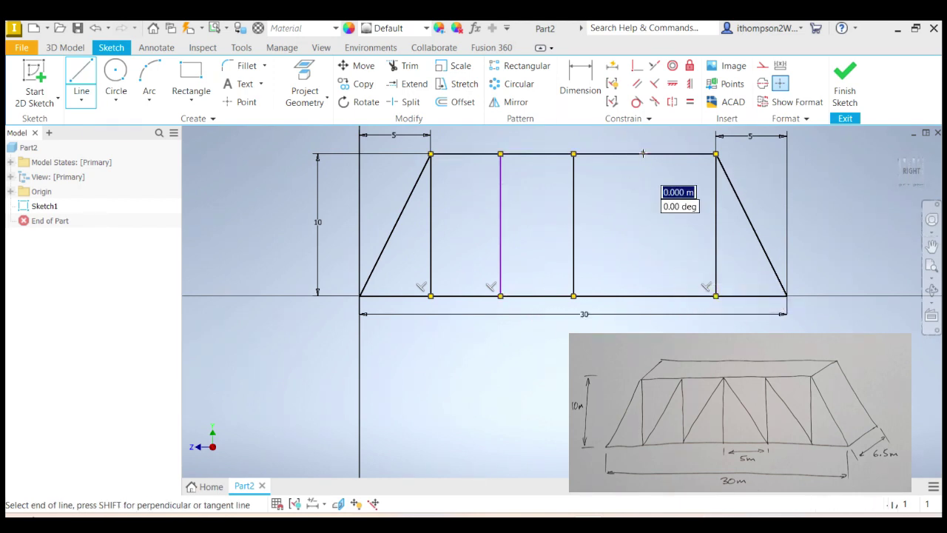
click(644, 295)
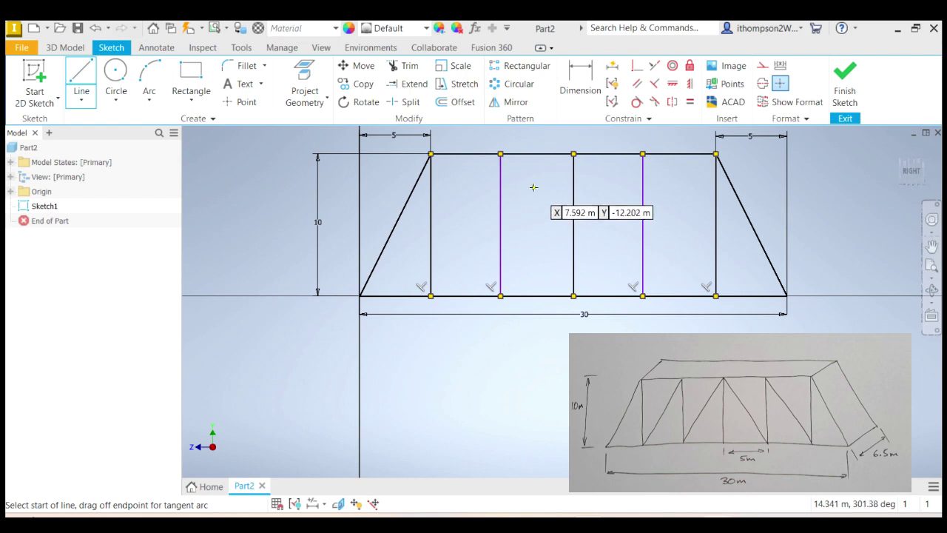
Step: Dimension the spacing between the left outer vertical and the next vertical above the truss, setting it to 5 m
click(582, 84)
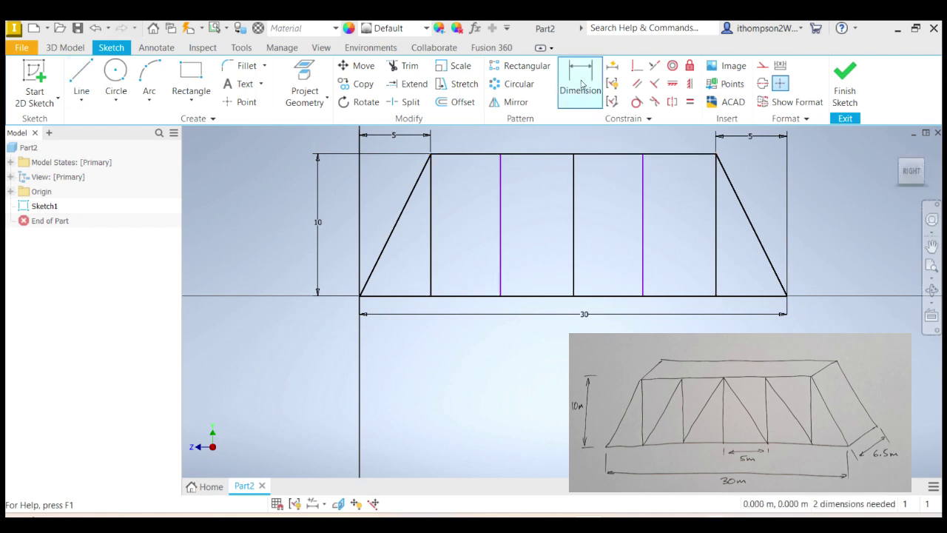
click(431, 188)
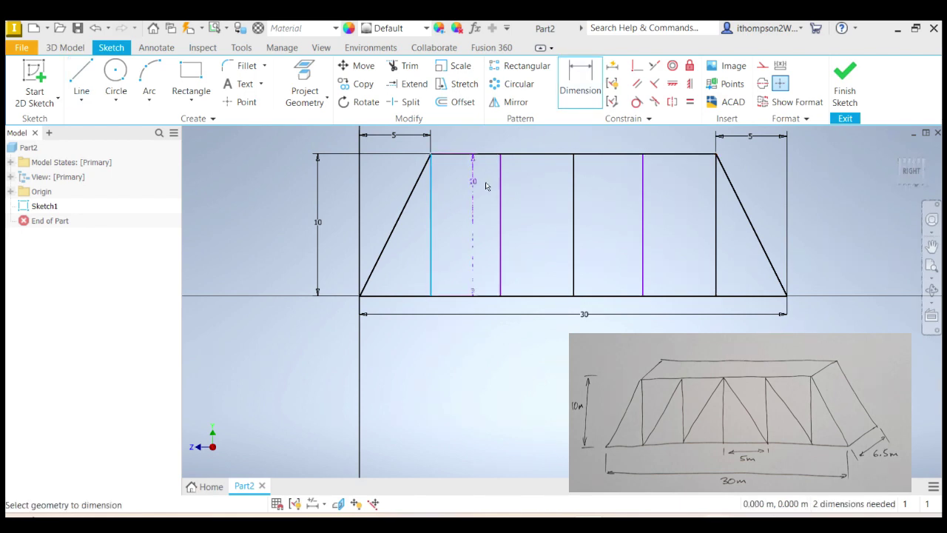
click(500, 190)
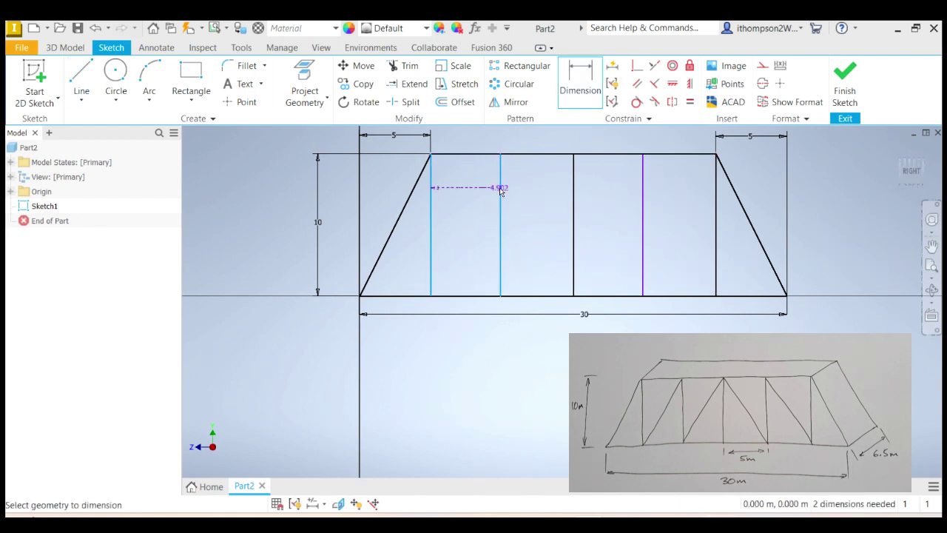
click(477, 143)
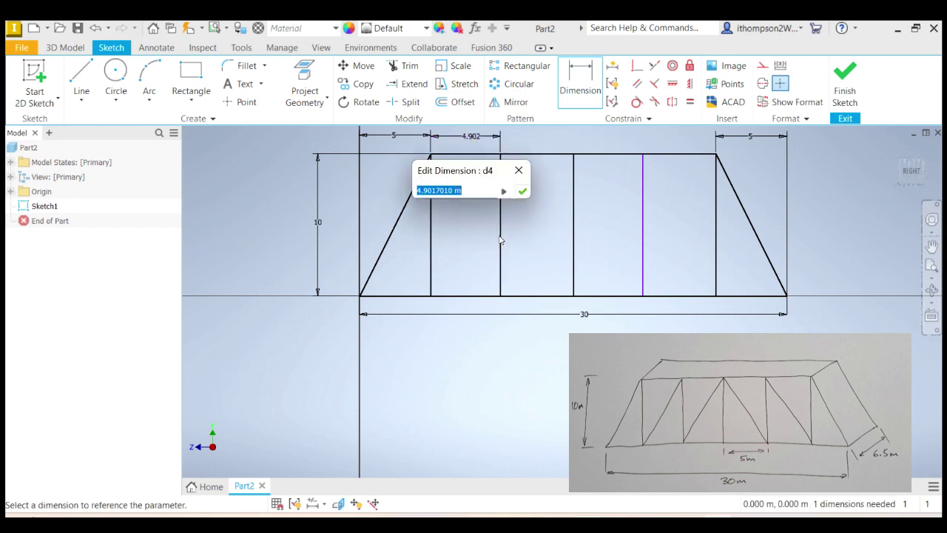
text(5)
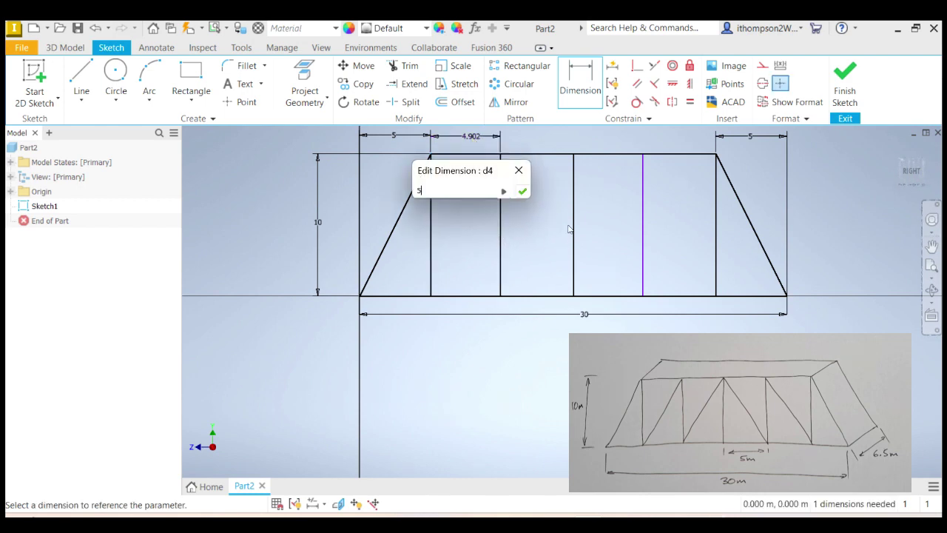
click(523, 191)
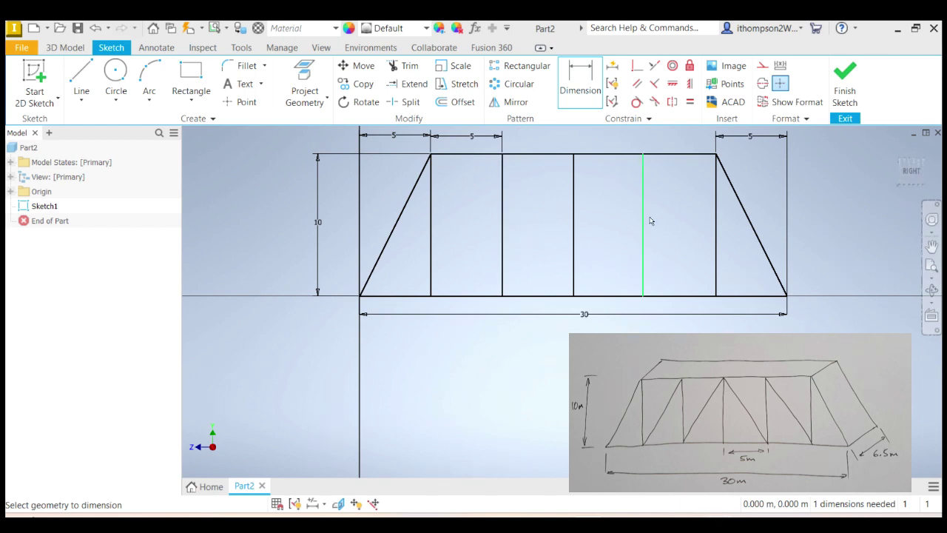
Step: Try to dimension the spacing between the centre vertical and the intermediate vertical to its right, above the top line
click(643, 192)
click(575, 191)
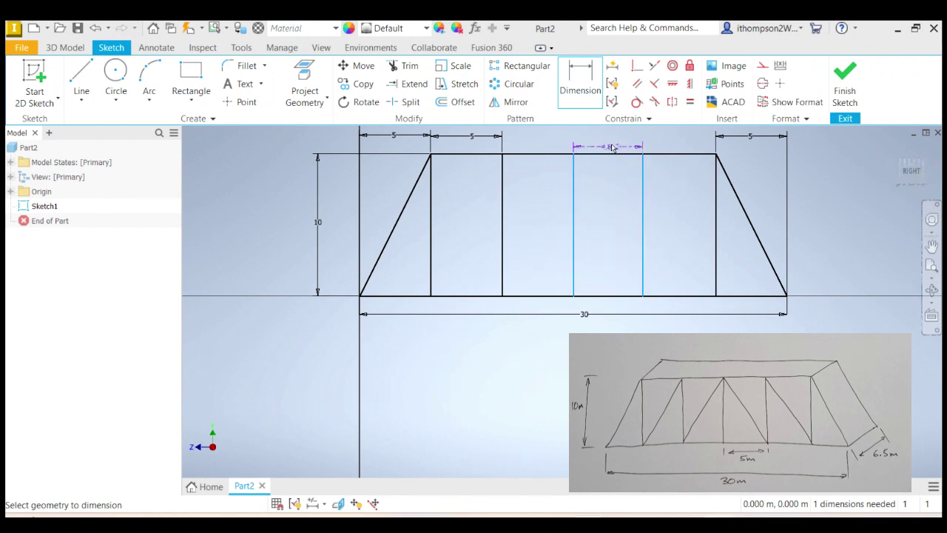
click(612, 141)
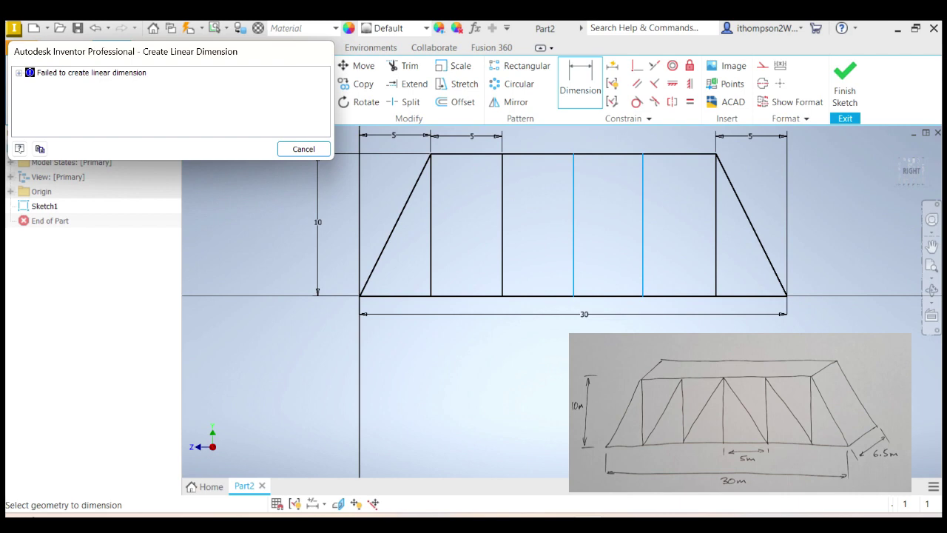
click(302, 150)
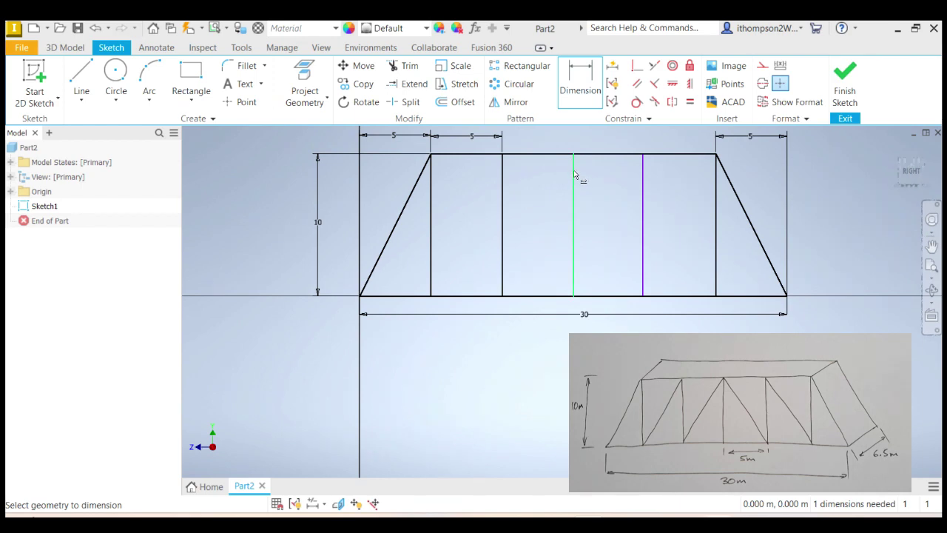
Step: Dimension the spacing between the right outer vertical and the adjacent intermediate vertical above the truss, setting it to 5 m
click(716, 199)
click(643, 197)
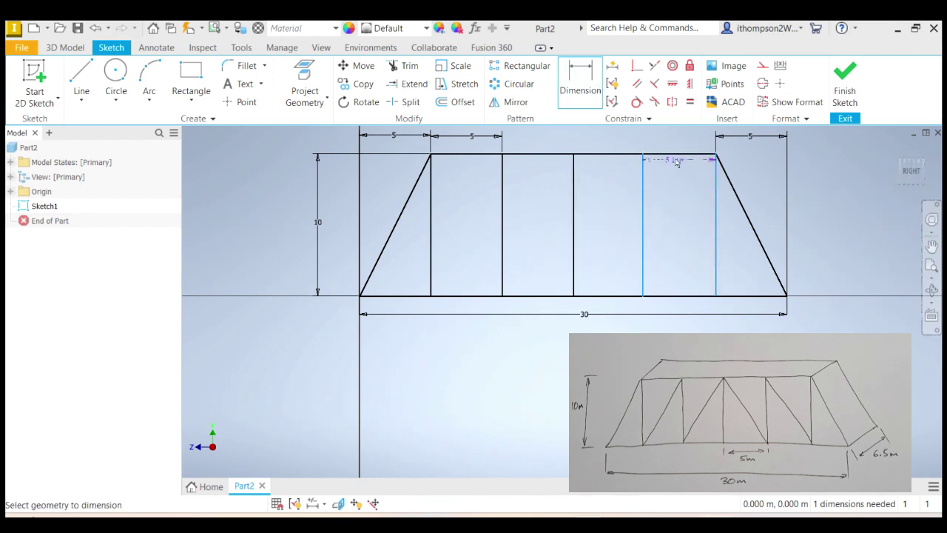
click(675, 139)
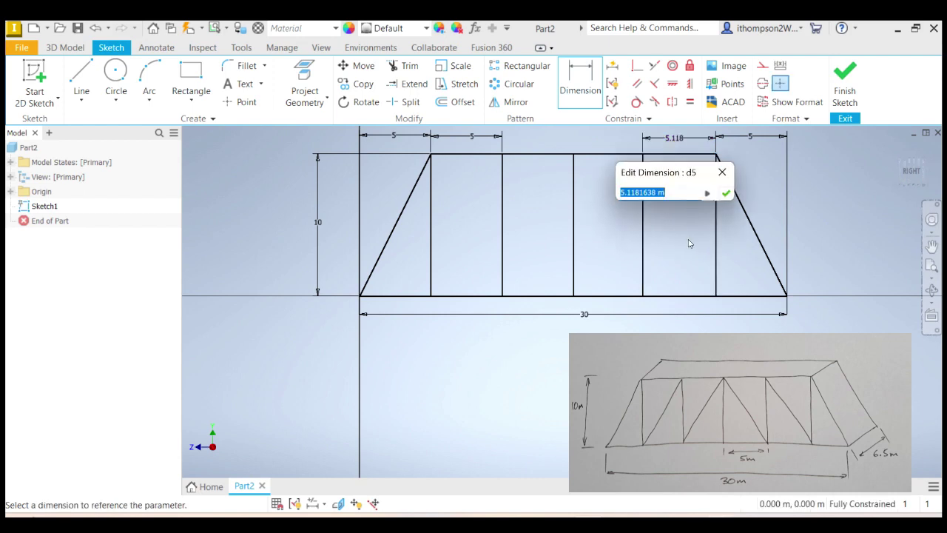
text(5)
click(726, 193)
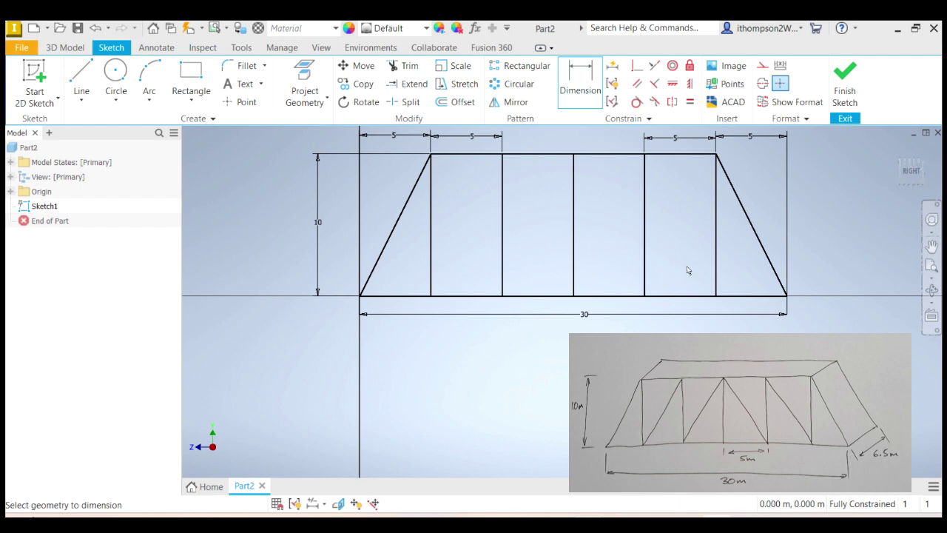
Step: Sketch two diagonals in the left half, from the tops of the left intermediate and centre verticals to the foot of each one's left neighbour
click(74, 76)
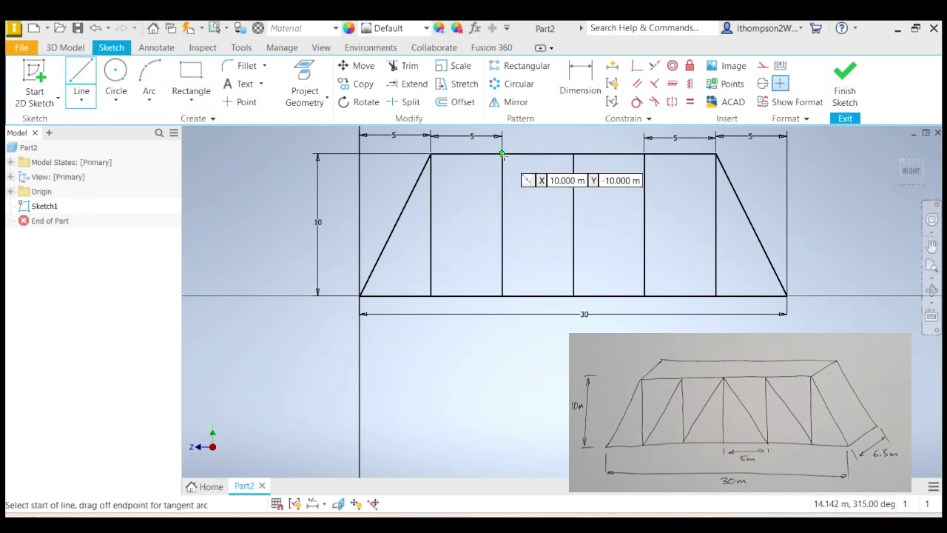
click(502, 154)
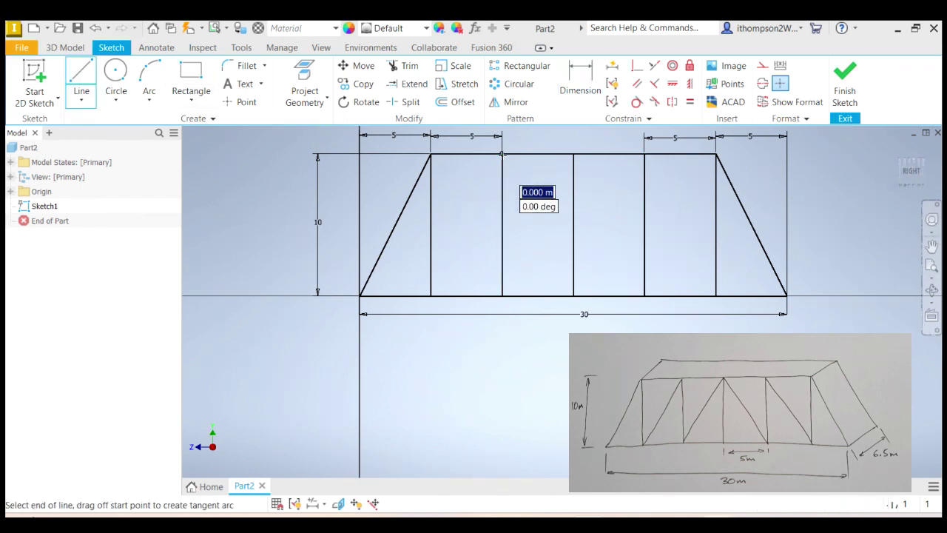
double_click(430, 296)
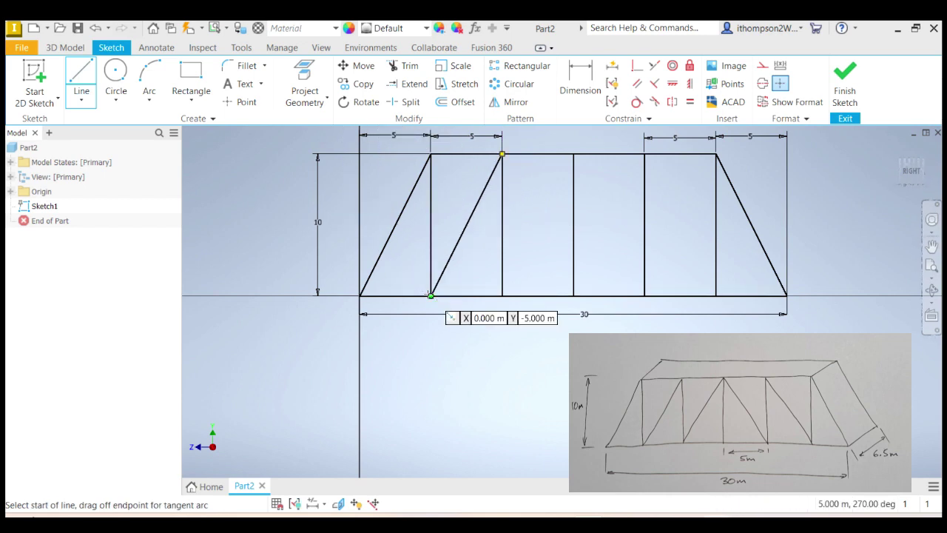
click(574, 153)
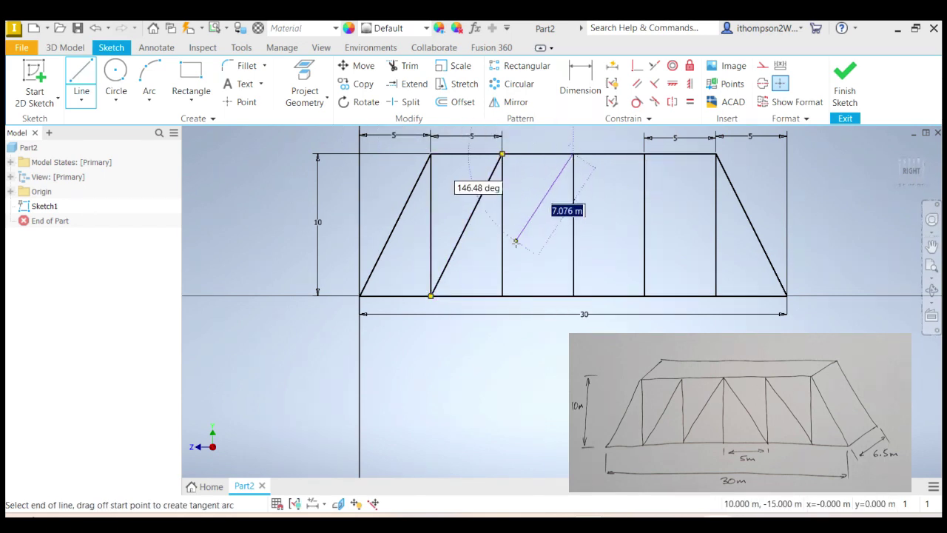
double_click(503, 296)
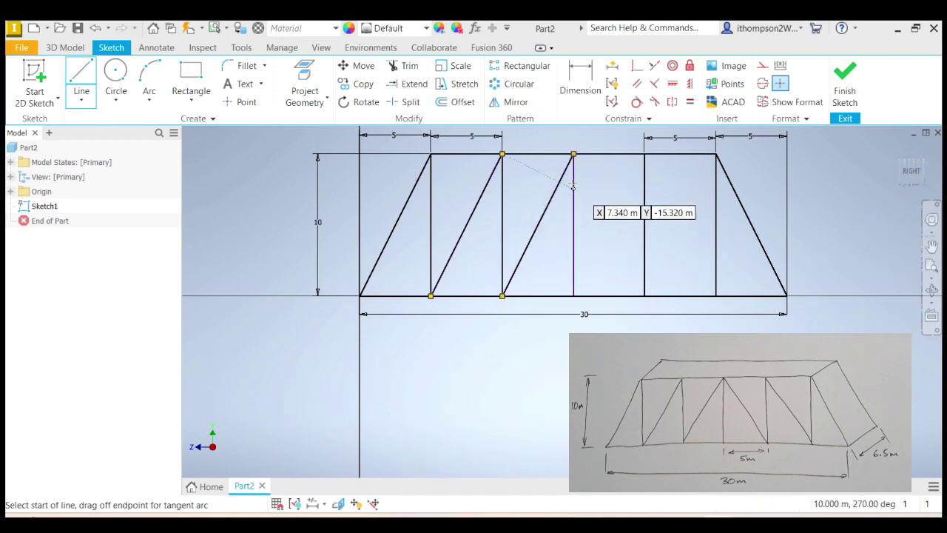
Step: Sketch mirrored diagonals from the tops of the centre and right intermediate verticals to their right neighbours' feet, and finish the sketch
click(573, 153)
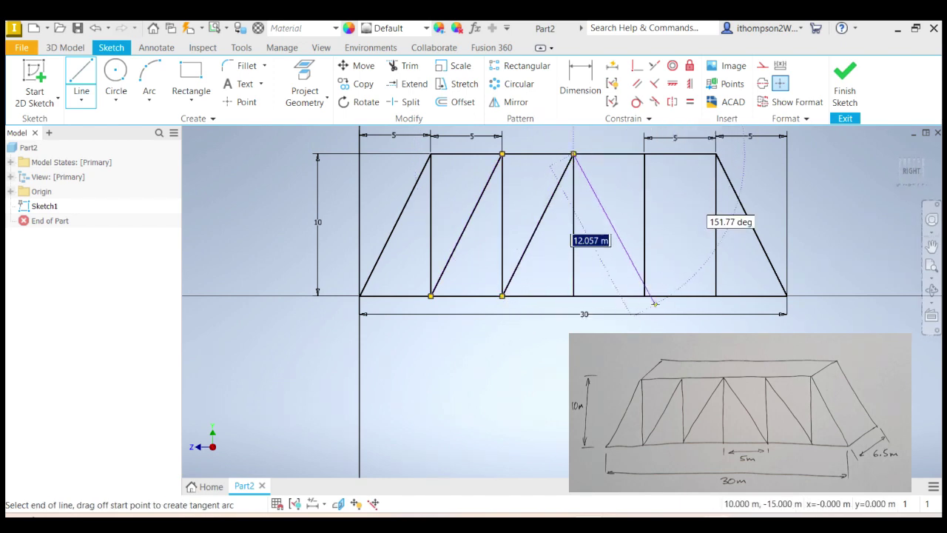
double_click(645, 296)
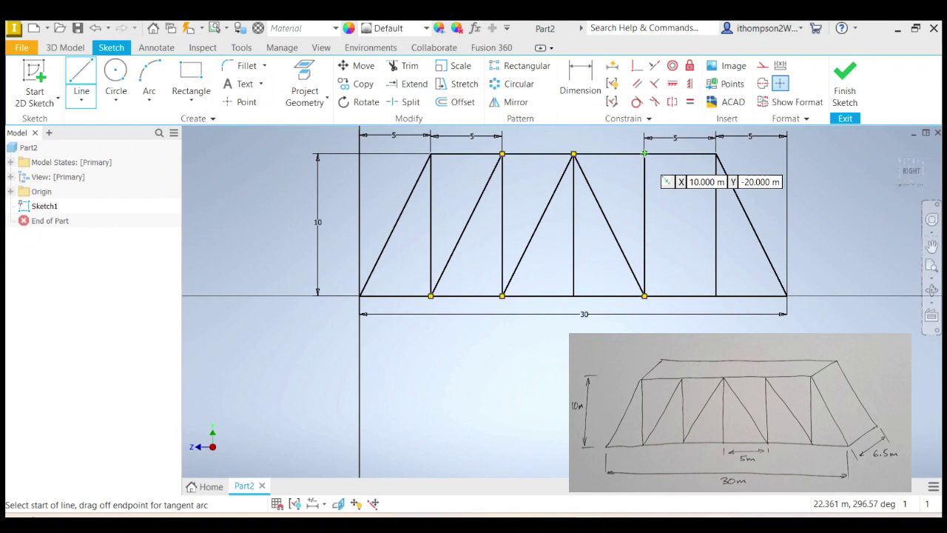
click(645, 153)
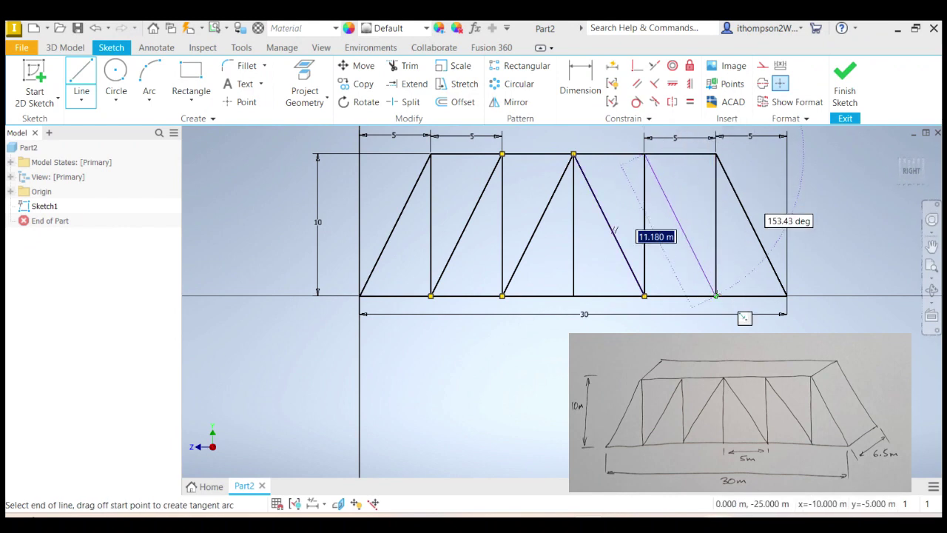
double_click(716, 296)
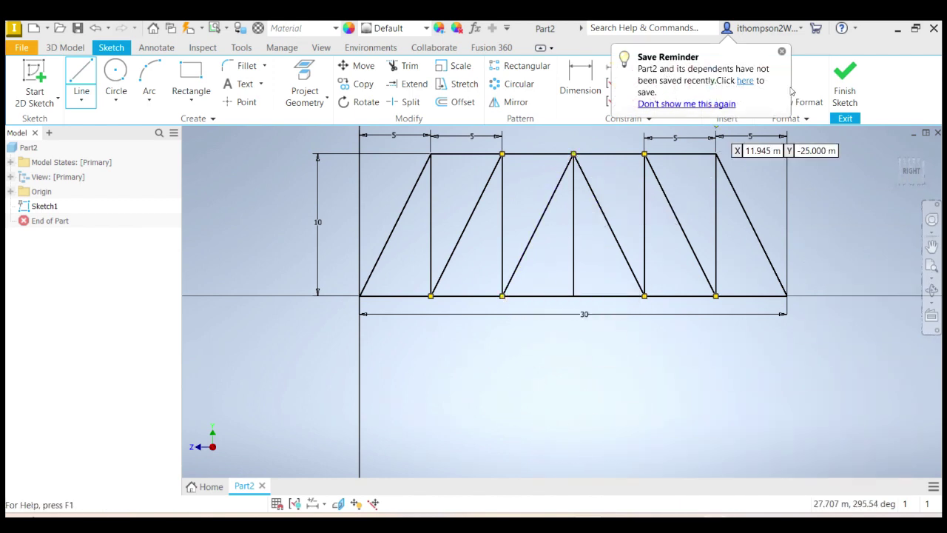
click(847, 87)
click(933, 268)
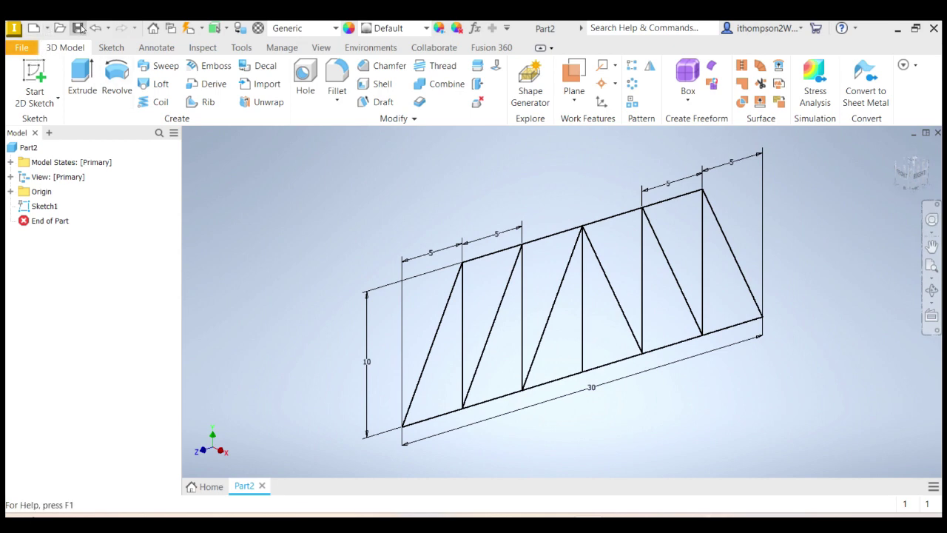
Step: Save the part as Truss in the Truss Bridge folder
click(79, 28)
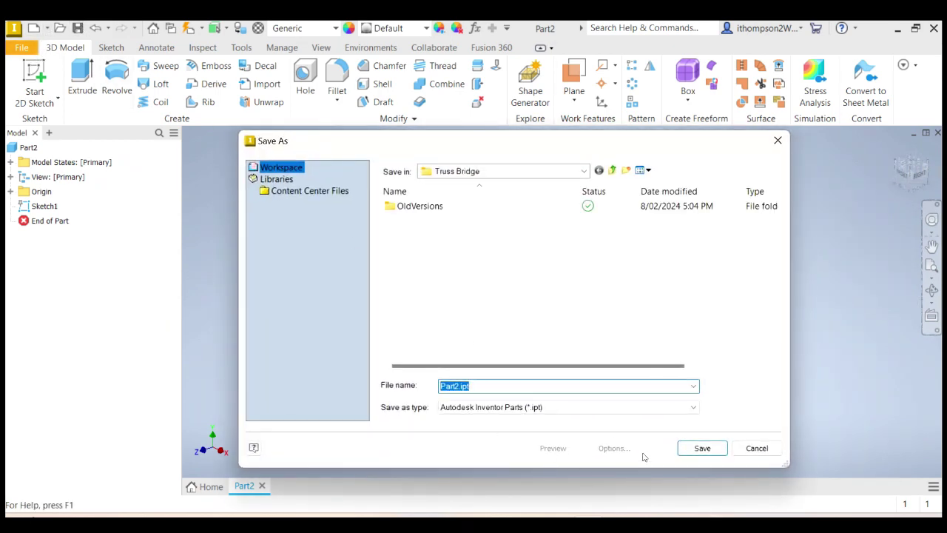
text(Tru)
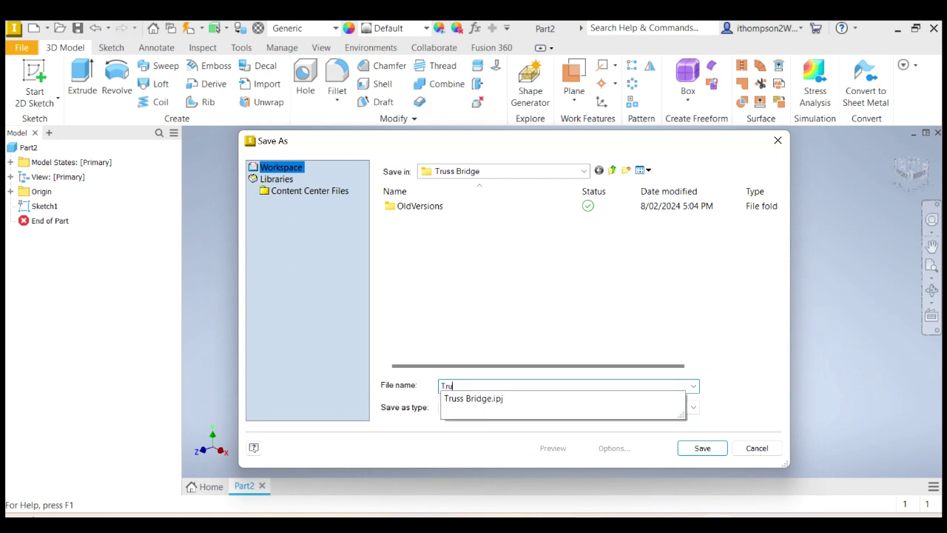
text(2D)
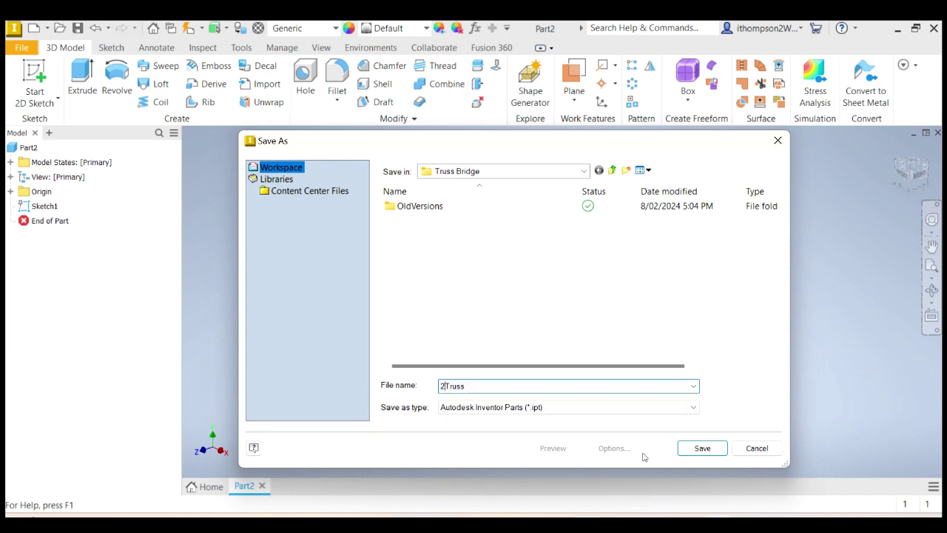
key(BackSpace)
key(BackSpace)
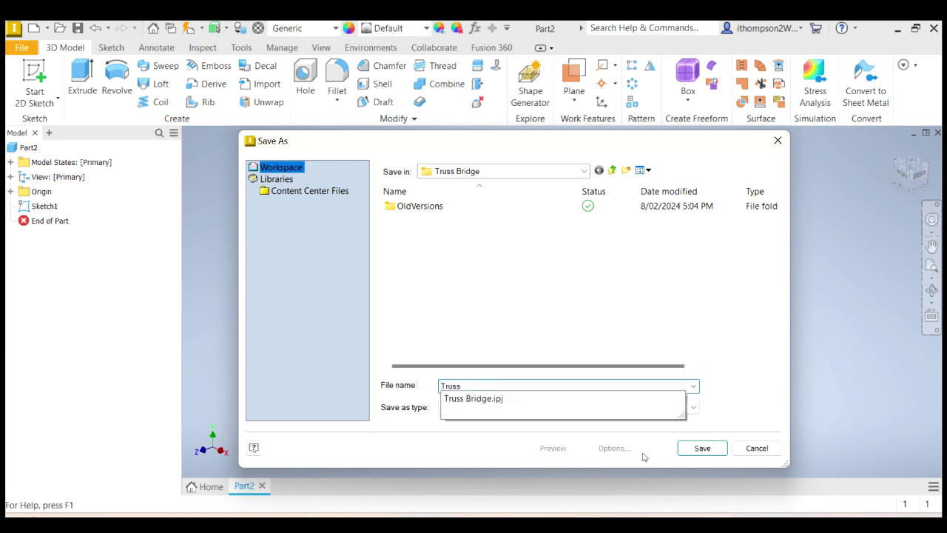
click(688, 453)
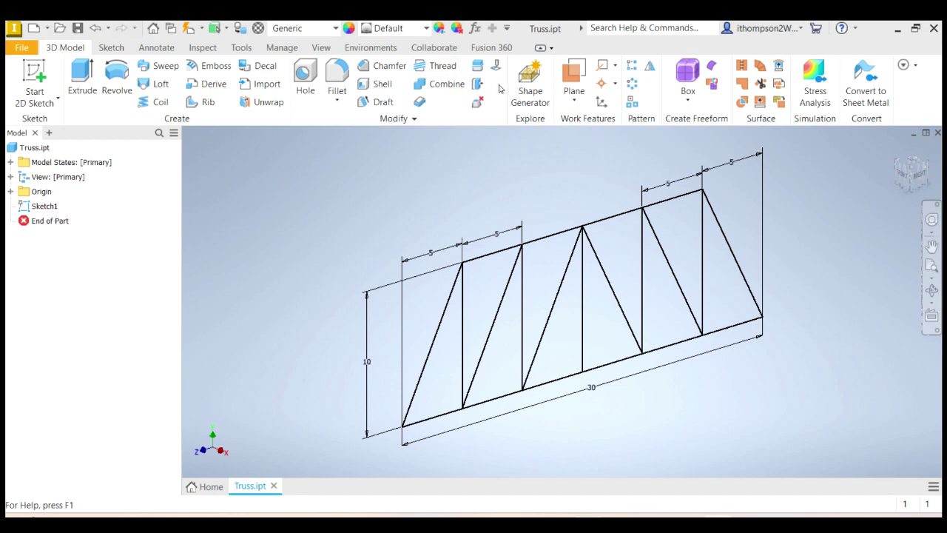
Step: Create a work plane offset 6.5 m from the origin's YZ plane
click(580, 108)
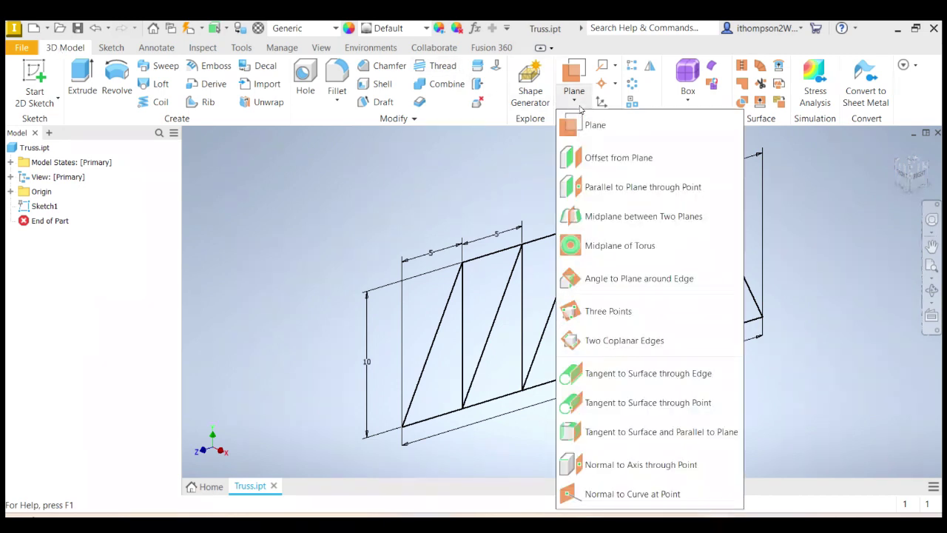
click(601, 160)
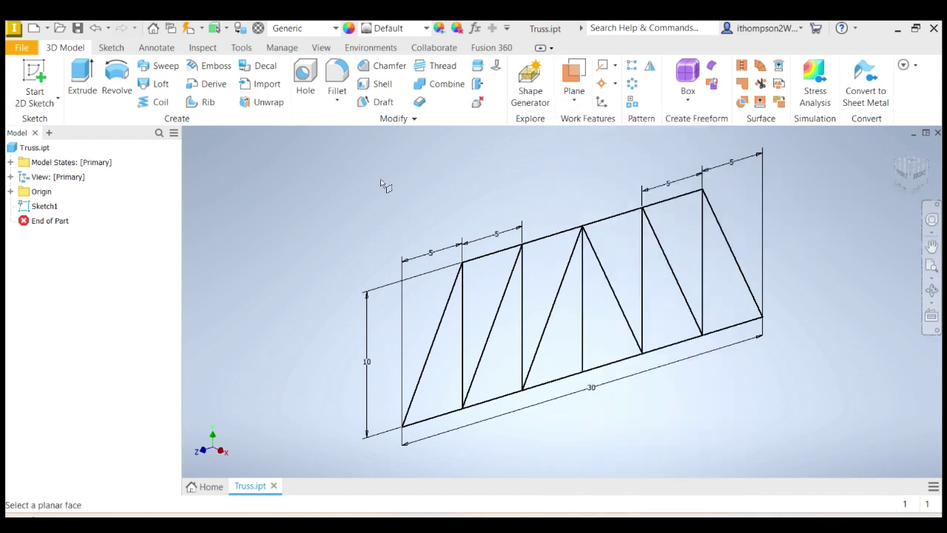
click(11, 192)
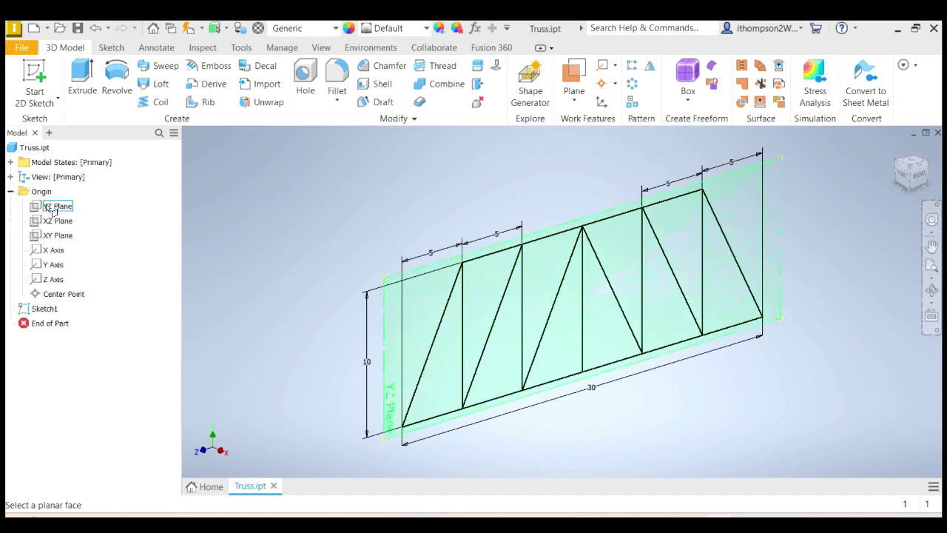
click(58, 206)
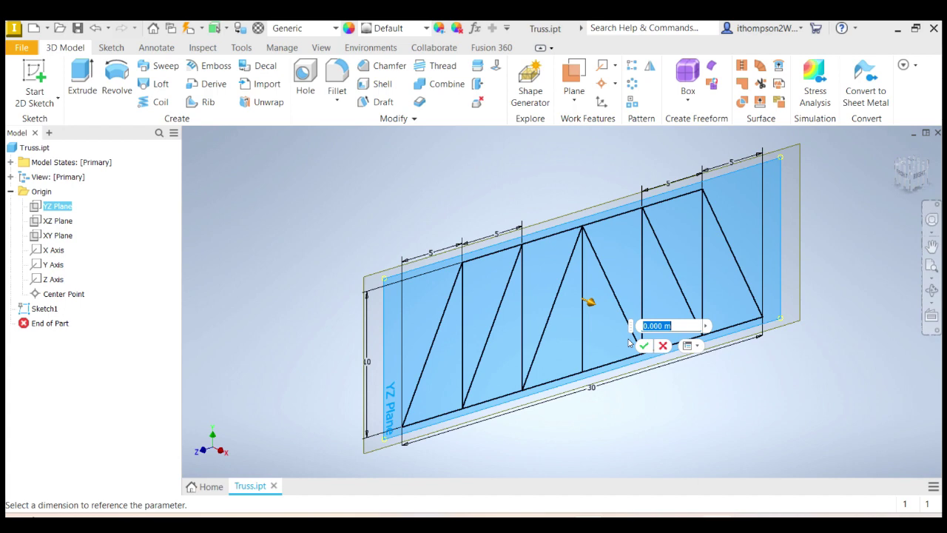
text(6.5)
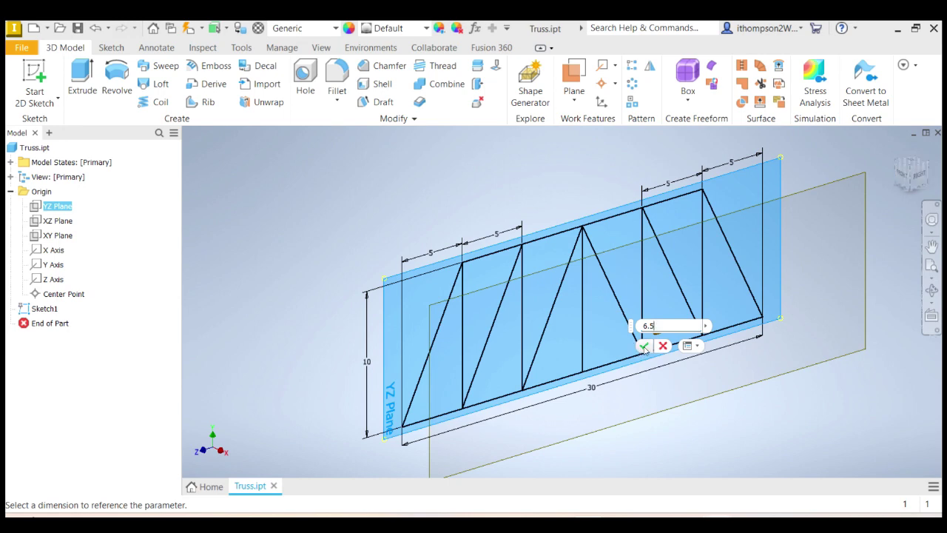
click(643, 346)
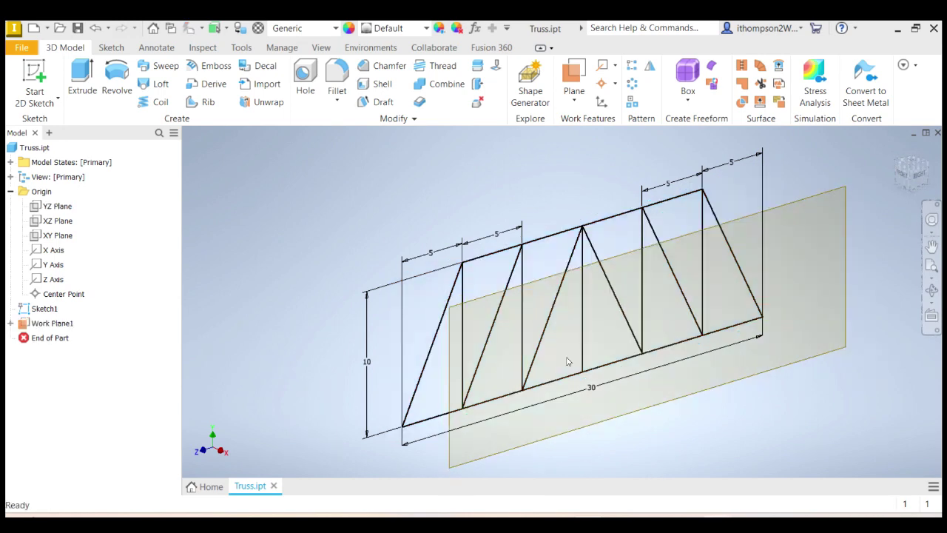
Step: Create a sketch on the offset work plane, project all members of the first truss onto it, and finish the sketch
shift+middle_drag(603, 313, 831, 296)
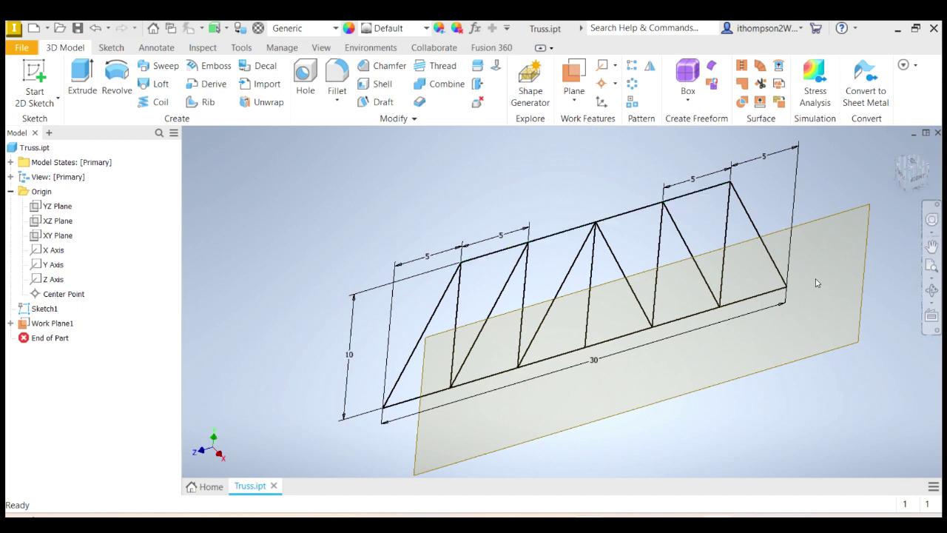
click(33, 74)
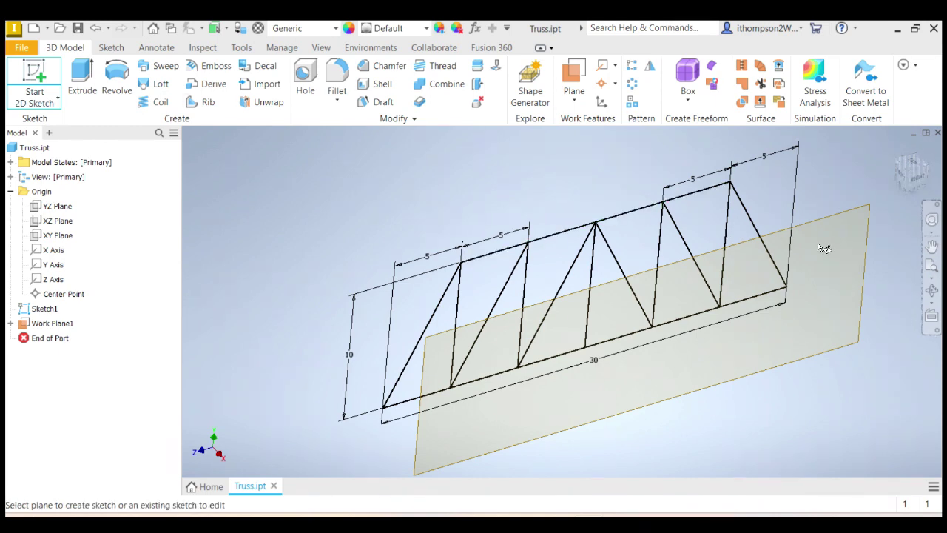
click(864, 214)
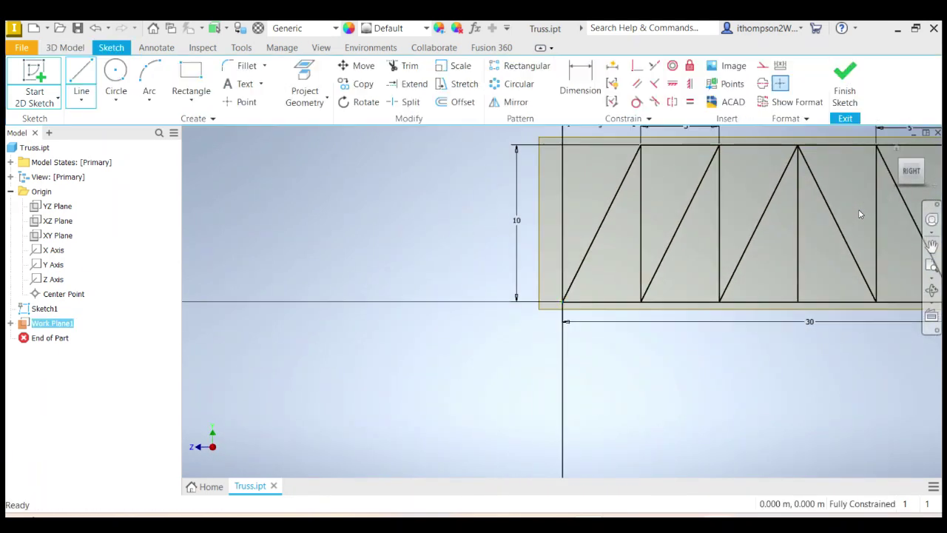
click(933, 268)
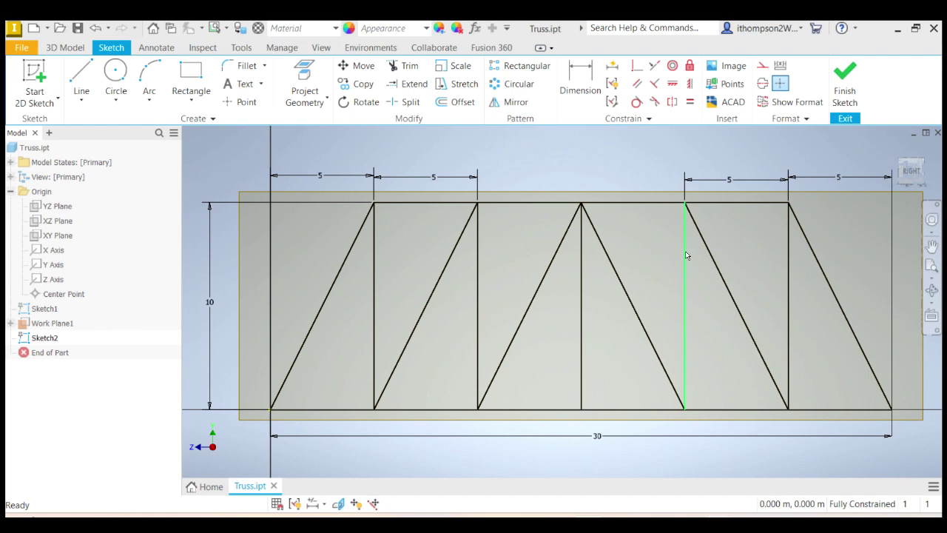
click(304, 76)
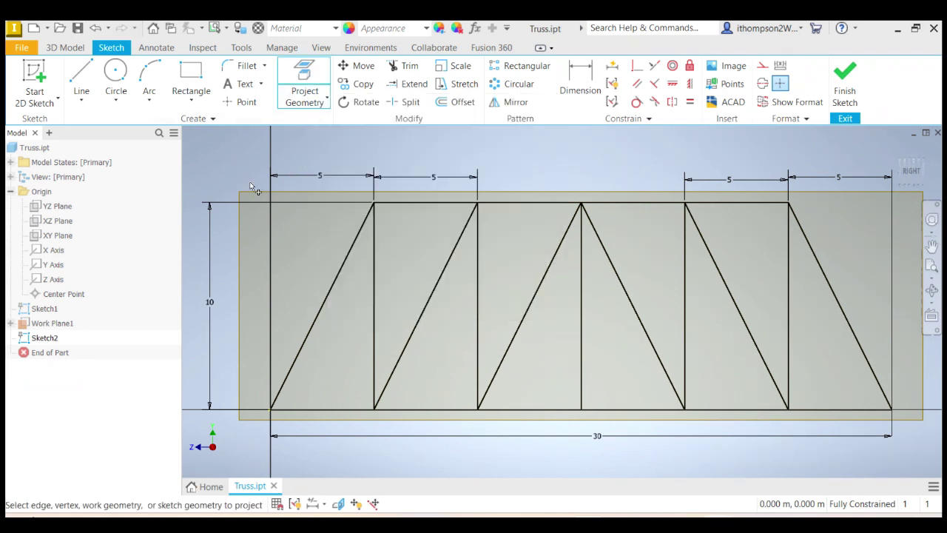
mouse_move(404, 325)
mouse_down()
mouse_move(677, 414)
mouse_move(913, 437)
mouse_up()
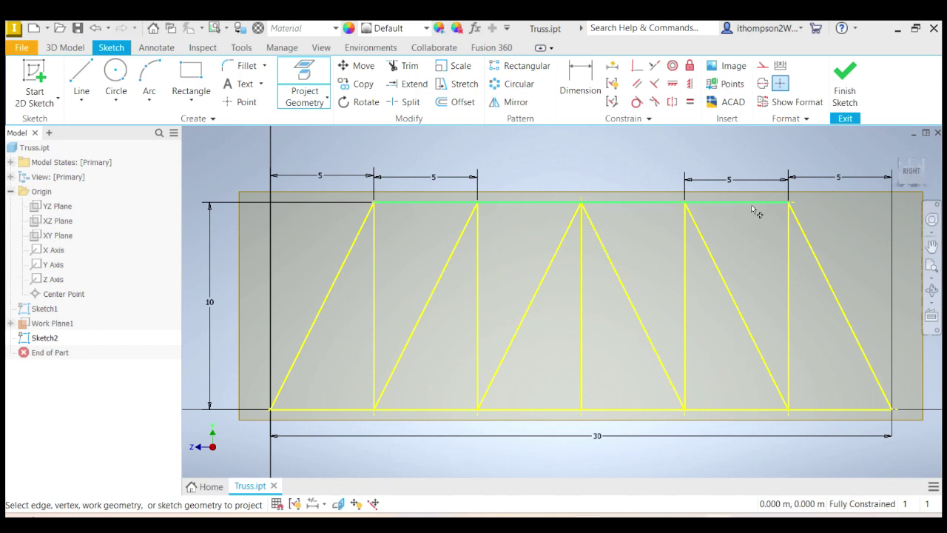
drag(905, 165, 907, 166)
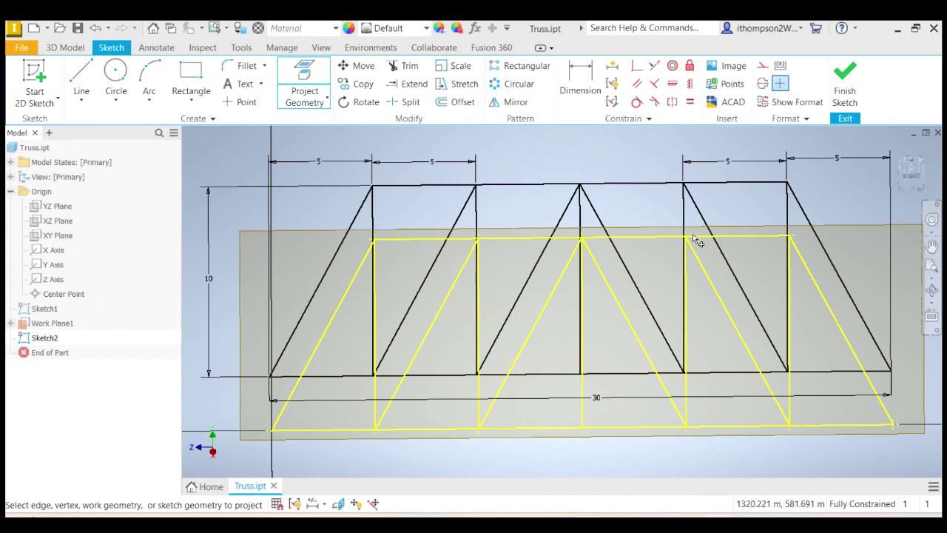
click(845, 74)
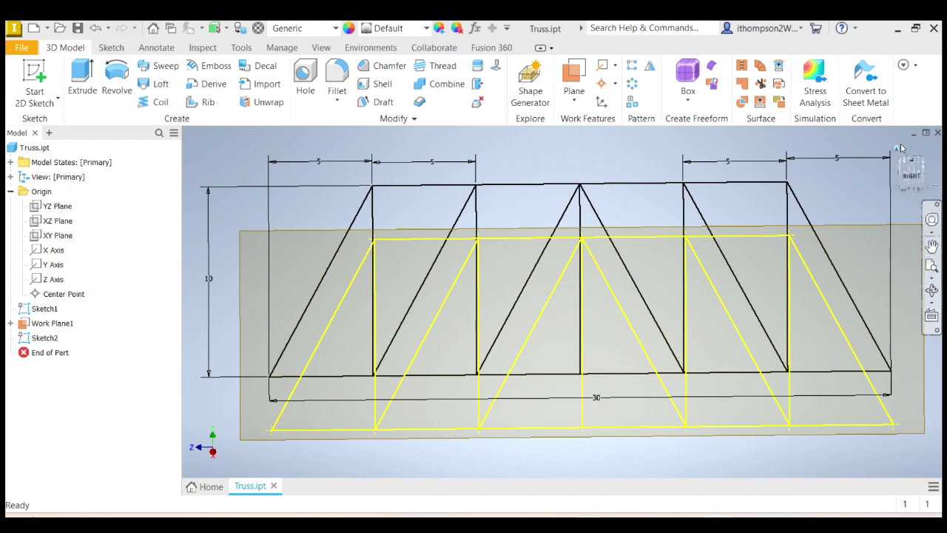
click(898, 149)
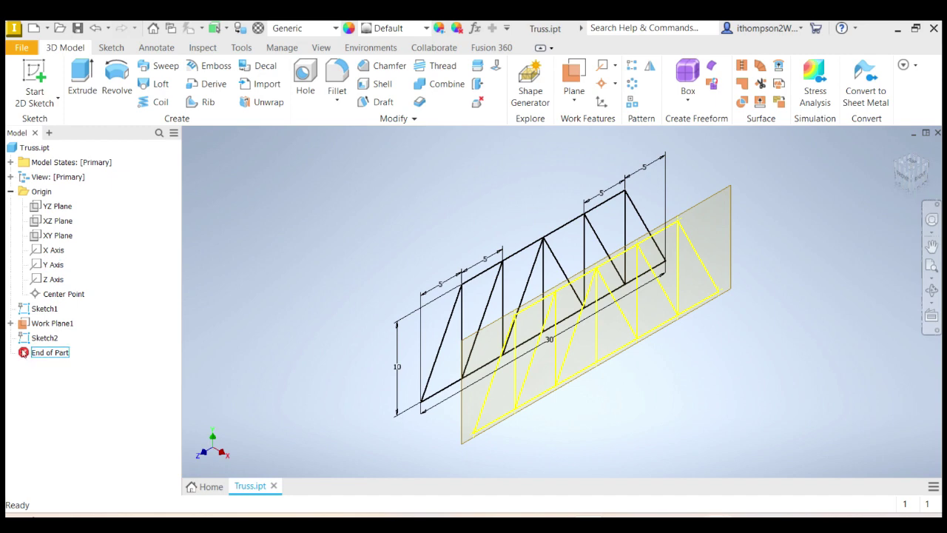
Step: Rename the original dimensioned truss sketch as Back Truss
click(46, 339)
click(44, 311)
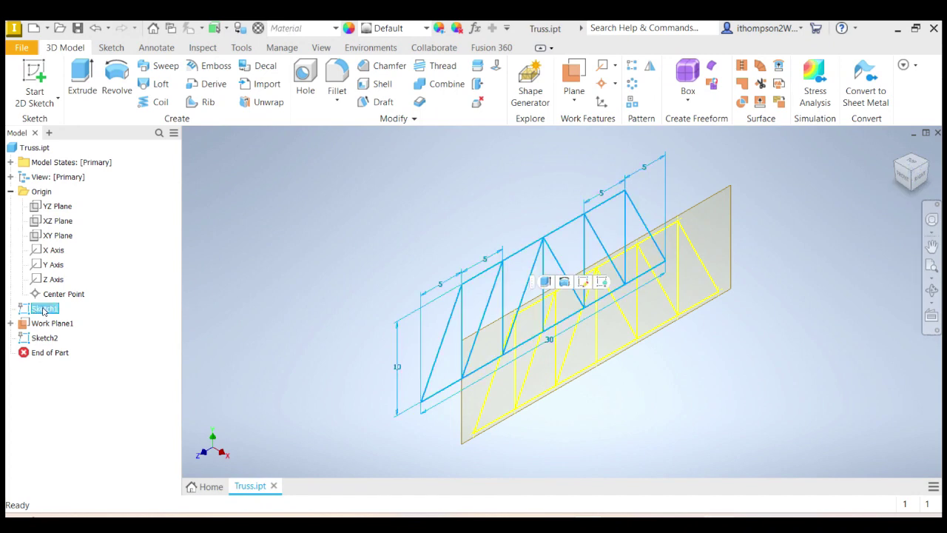
click(43, 310)
text(Back Truss)
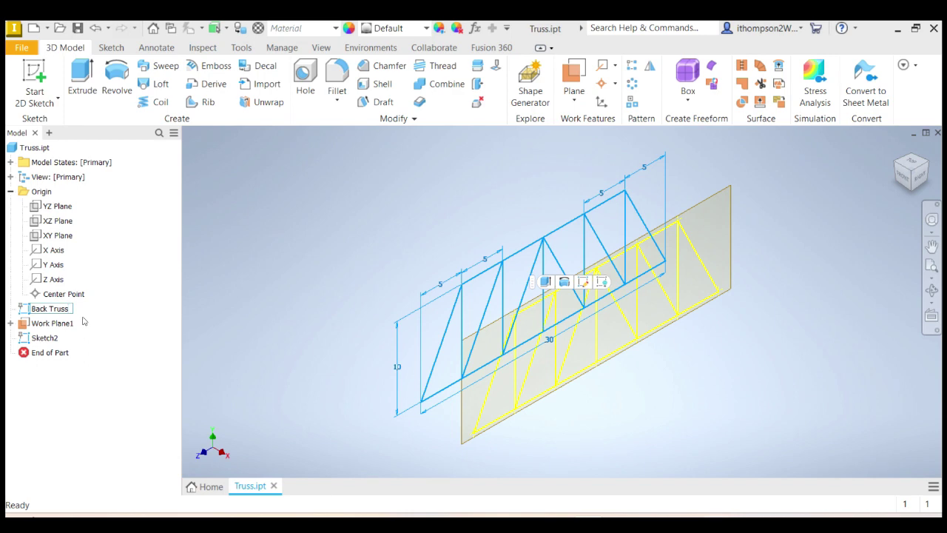
Step: Rename the projected truss sketch on the offset plane as Front Truss
click(45, 339)
click(44, 339)
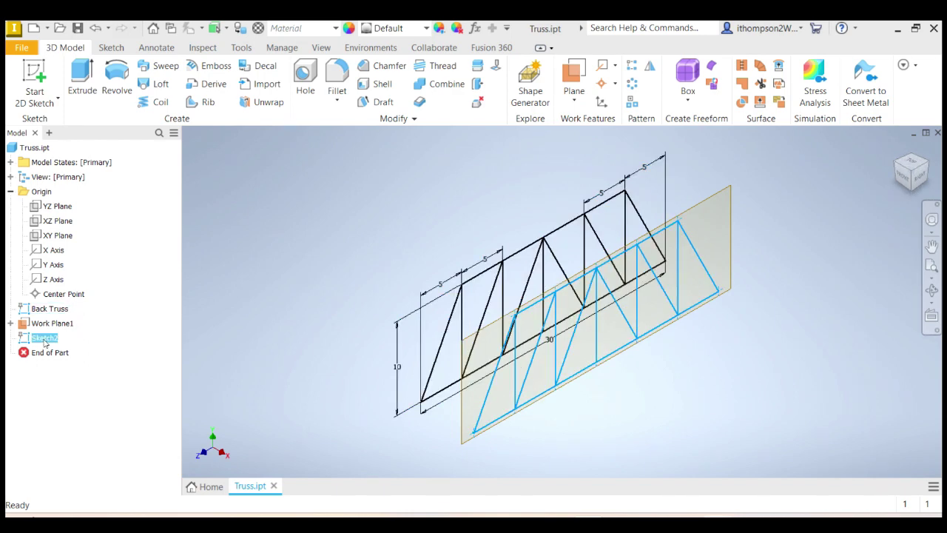
click(45, 339)
text(Front Truss)
key(Return)
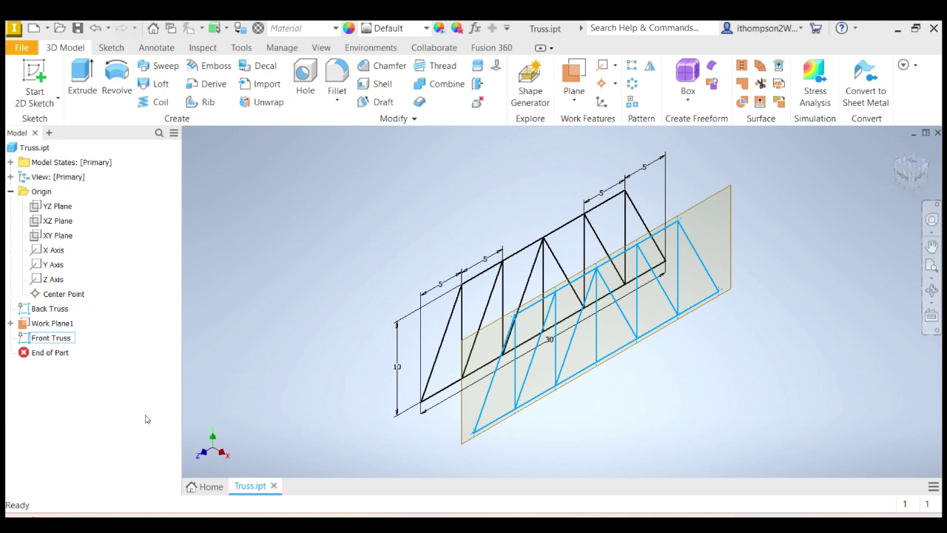
Step: Hide the offset work plane so only the two truss sketches are displayed
click(56, 326)
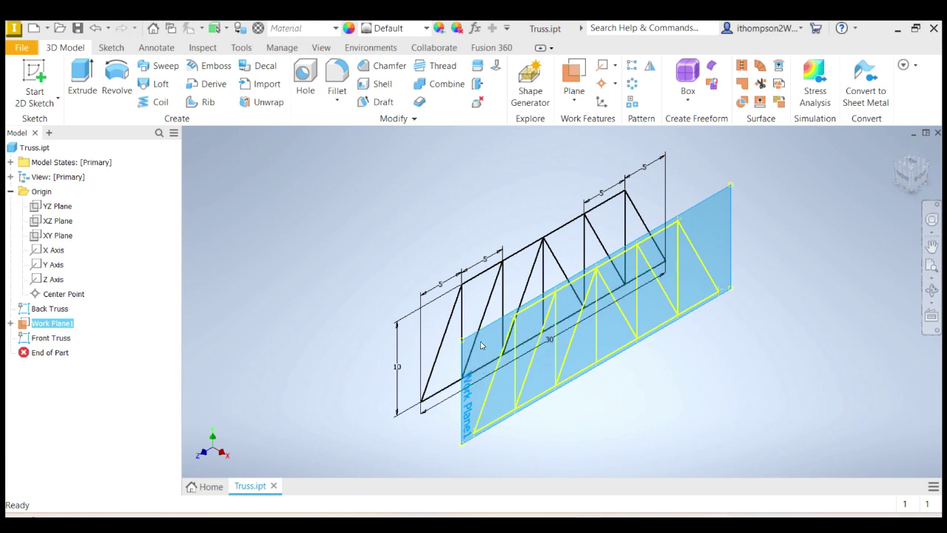
right_click(63, 329)
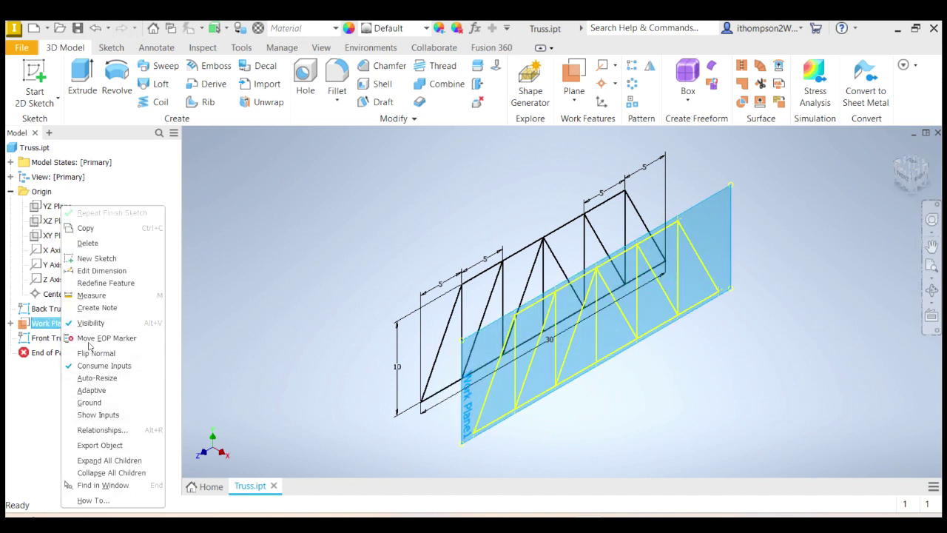
click(91, 324)
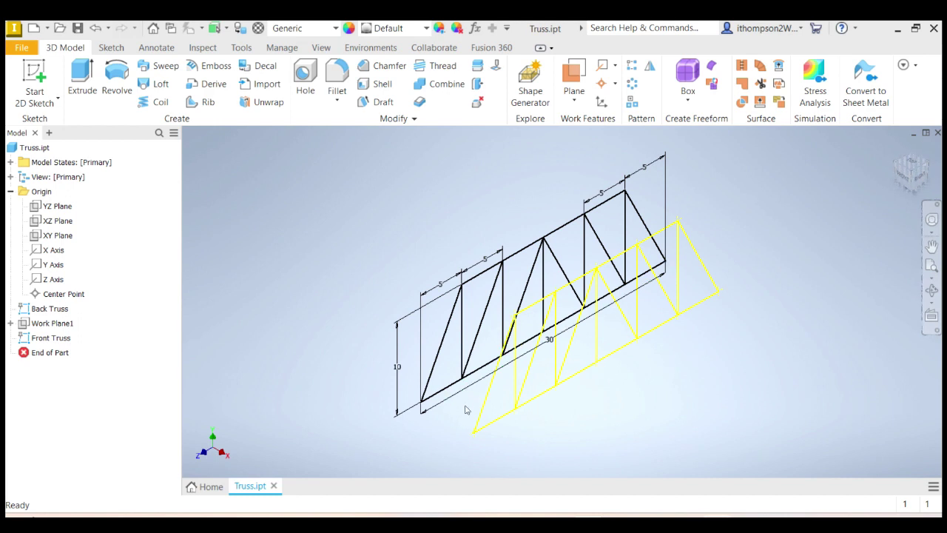
Step: Start a 2D sketch on the origin's XZ plane for the members connecting the two trusses at the base
click(34, 71)
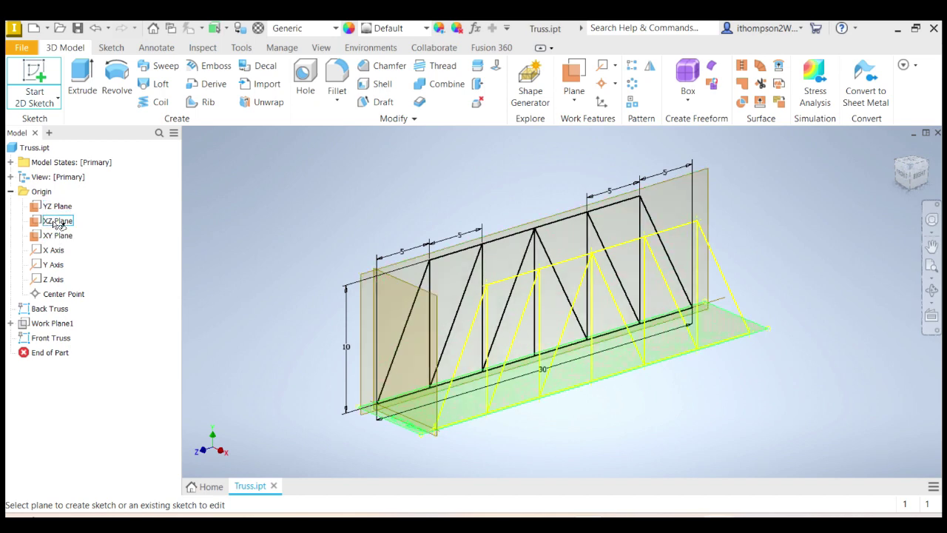
click(59, 222)
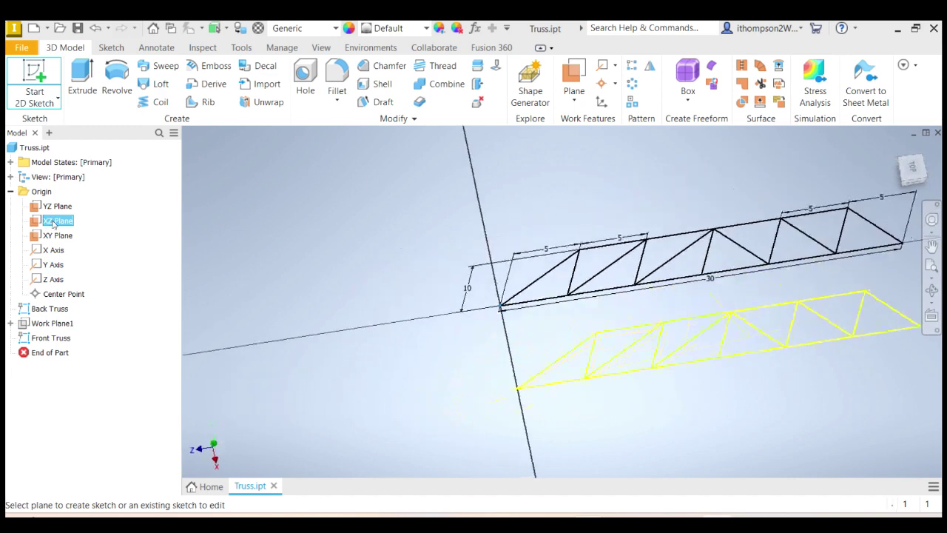
click(932, 267)
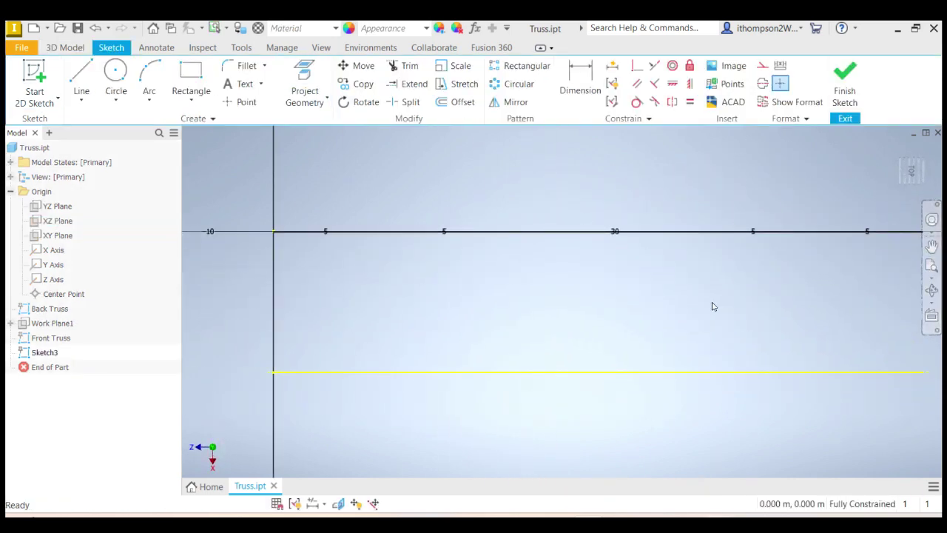
scroll(626, 309, down, 3)
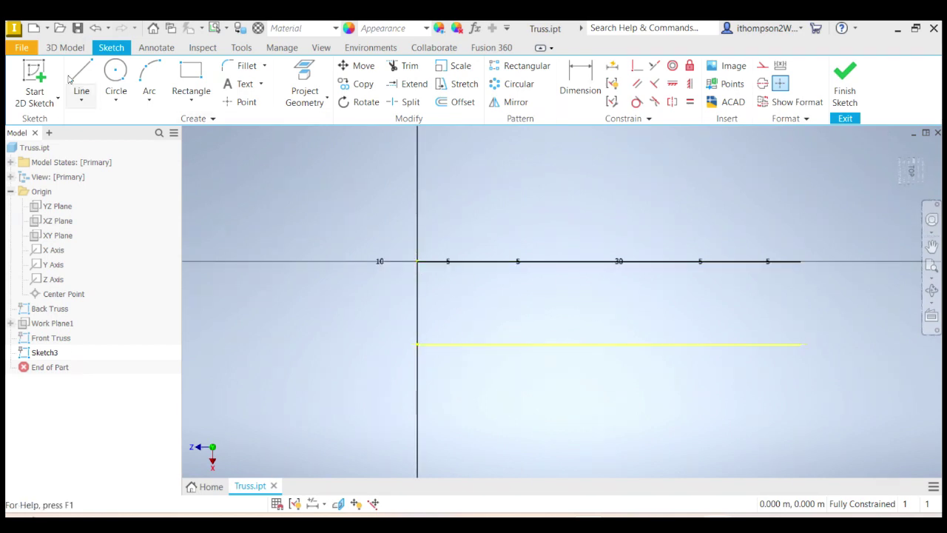
click(80, 73)
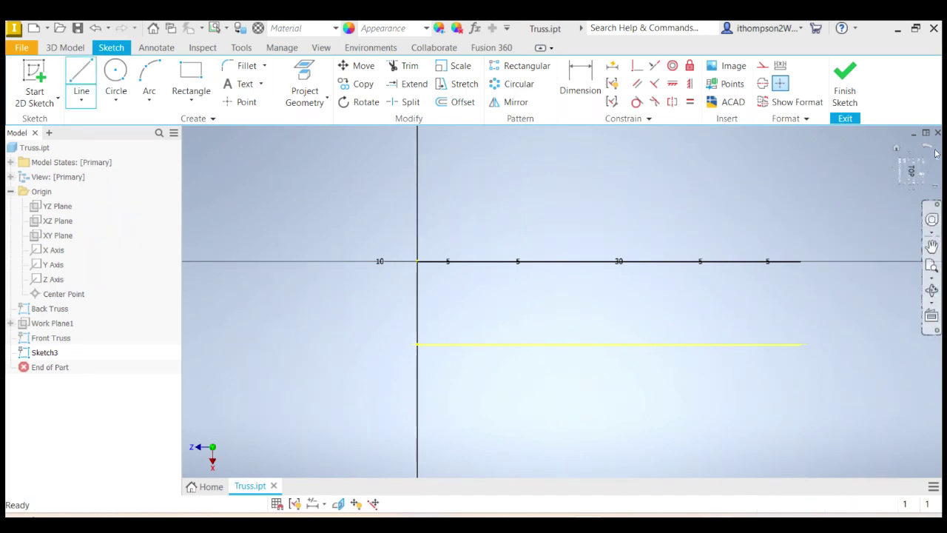
click(915, 169)
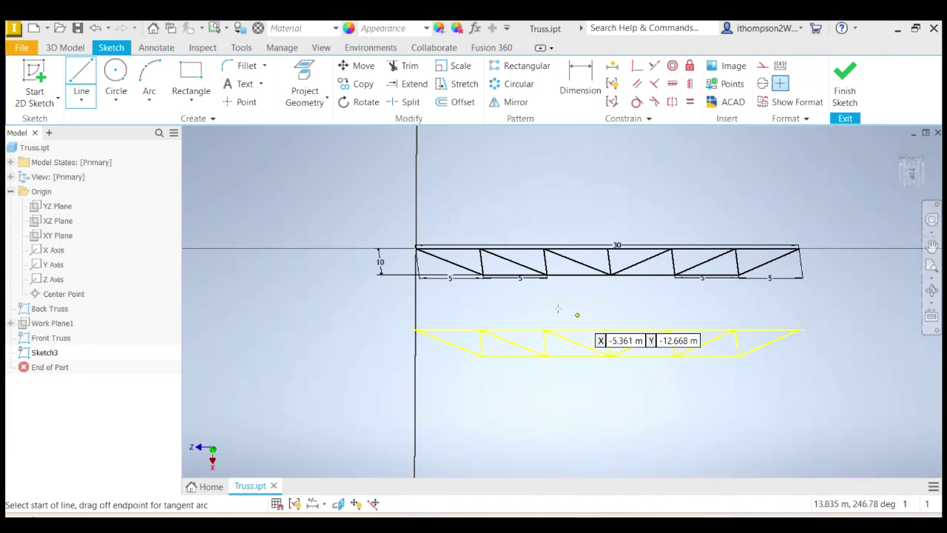
Step: Project the bottom-chord joints of the back and front trusses into the XZ plane sketch
click(304, 76)
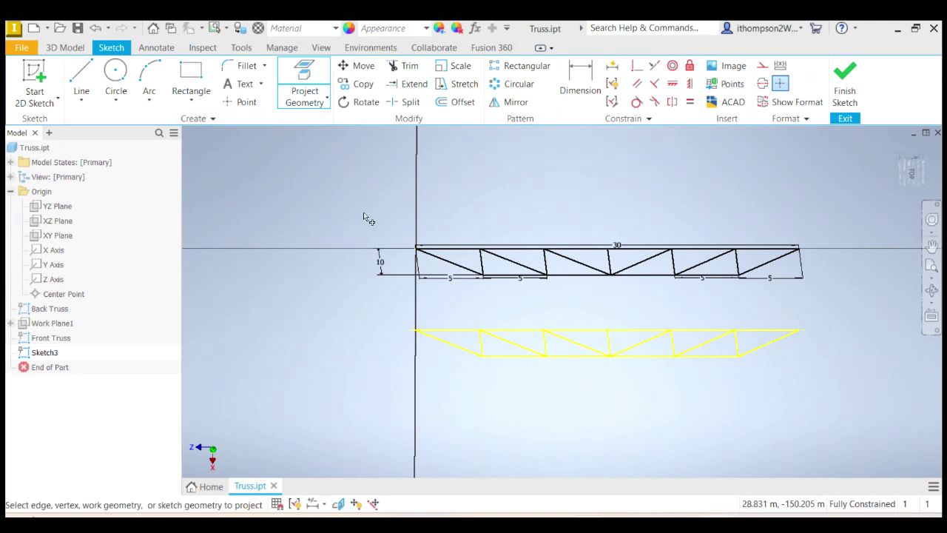
click(424, 257)
click(483, 257)
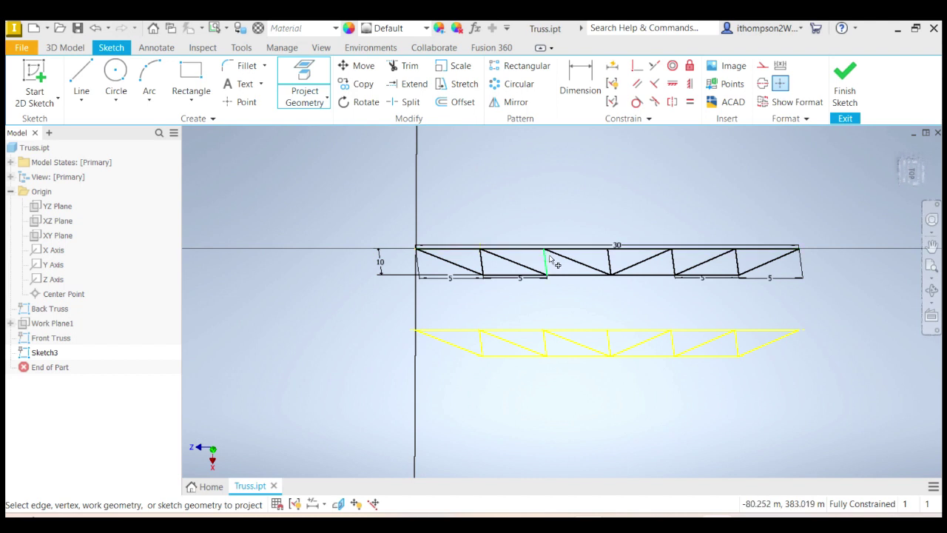
click(548, 255)
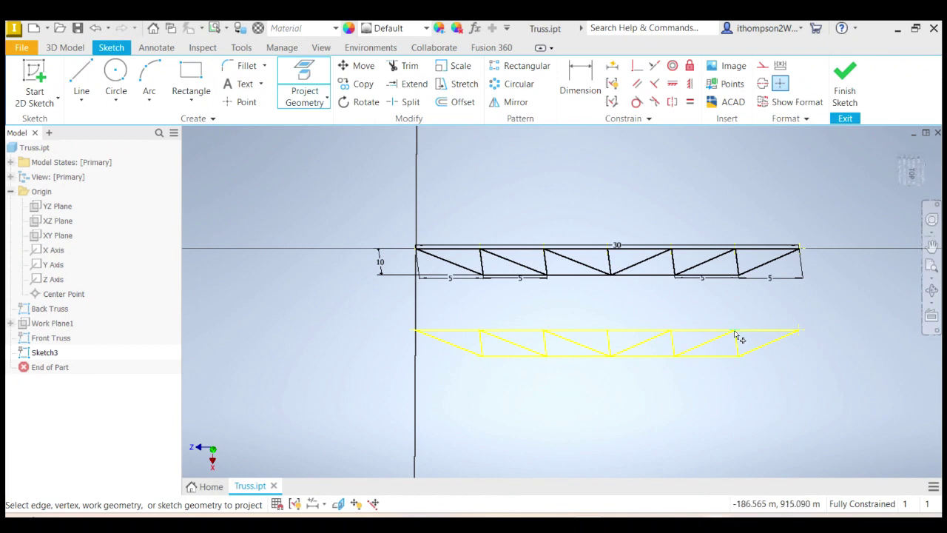
click(672, 338)
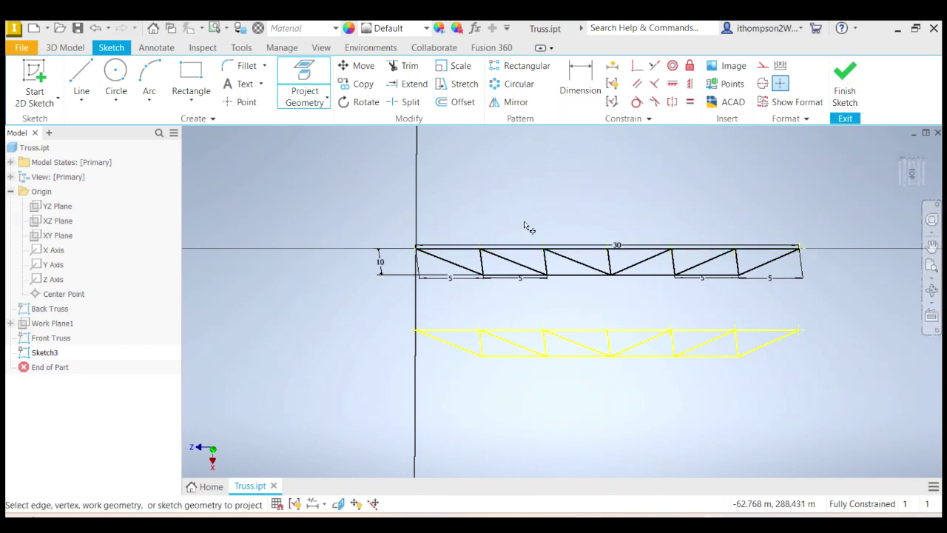
click(304, 92)
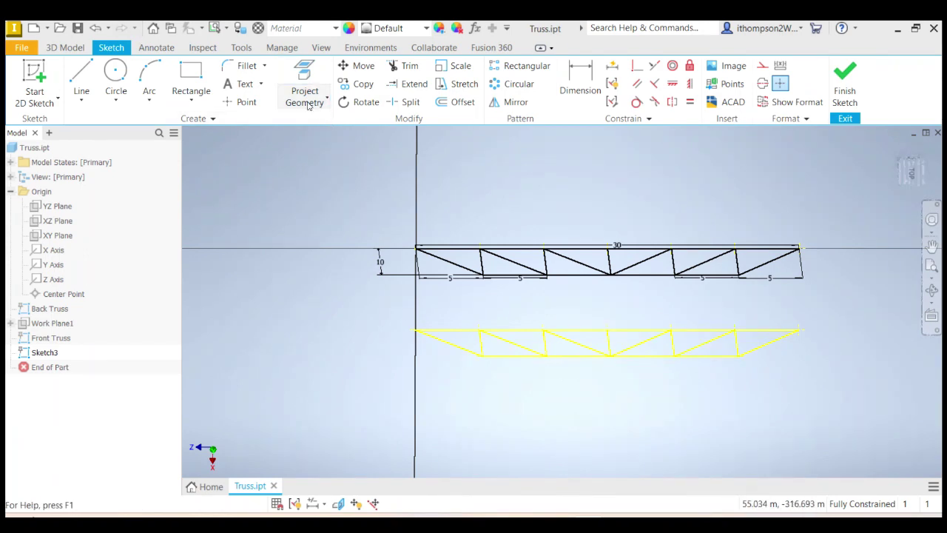
Step: Draw the end cross line from the origin to the matching bottom corner of the front truss
click(911, 175)
click(912, 174)
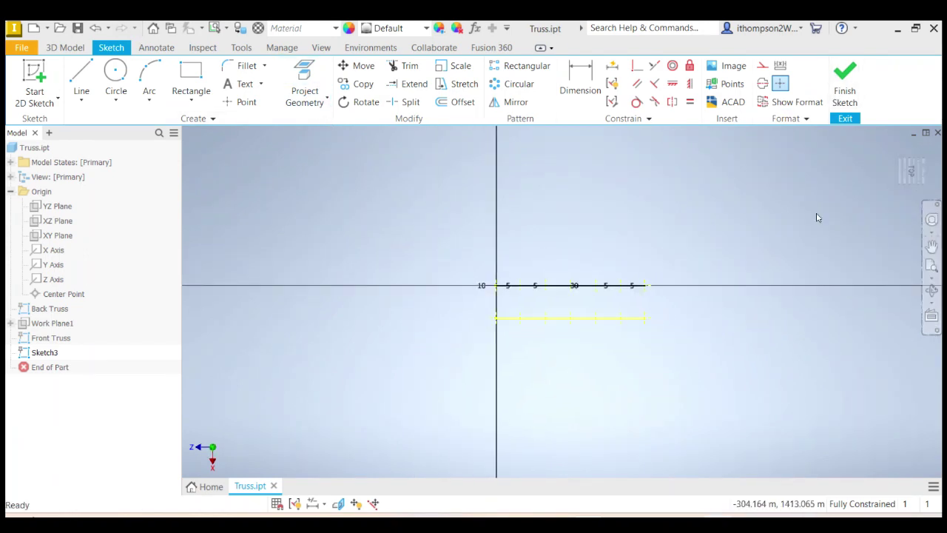
scroll(536, 310, up, 4)
scroll(535, 311, down, 2)
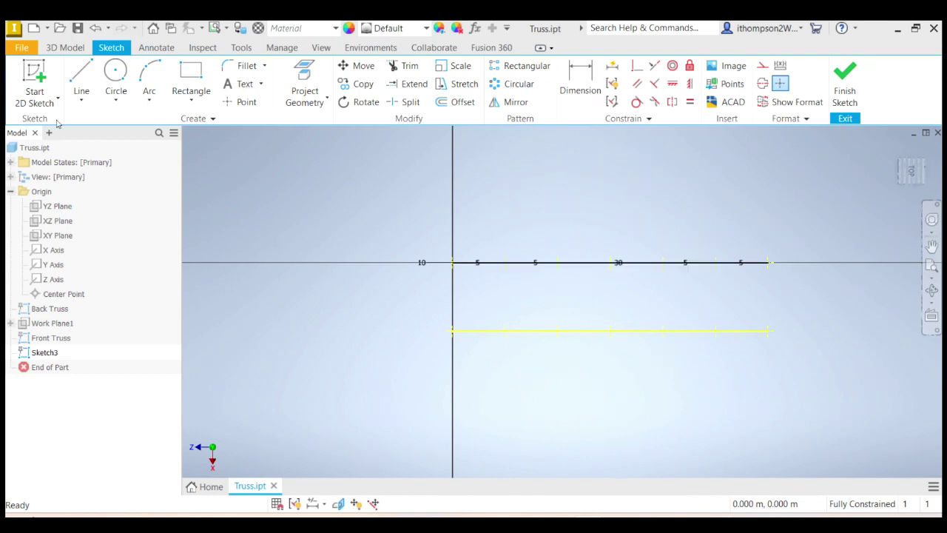
click(81, 74)
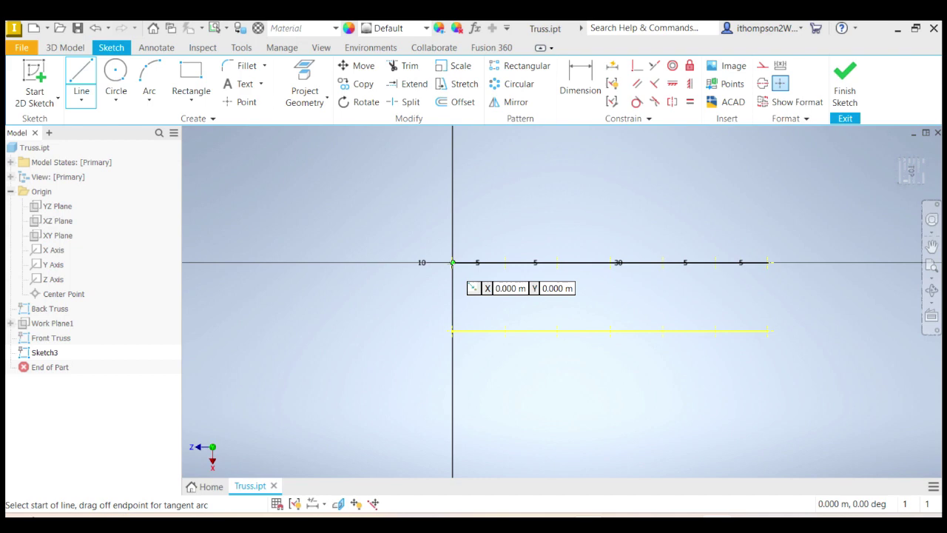
click(453, 263)
click(453, 331)
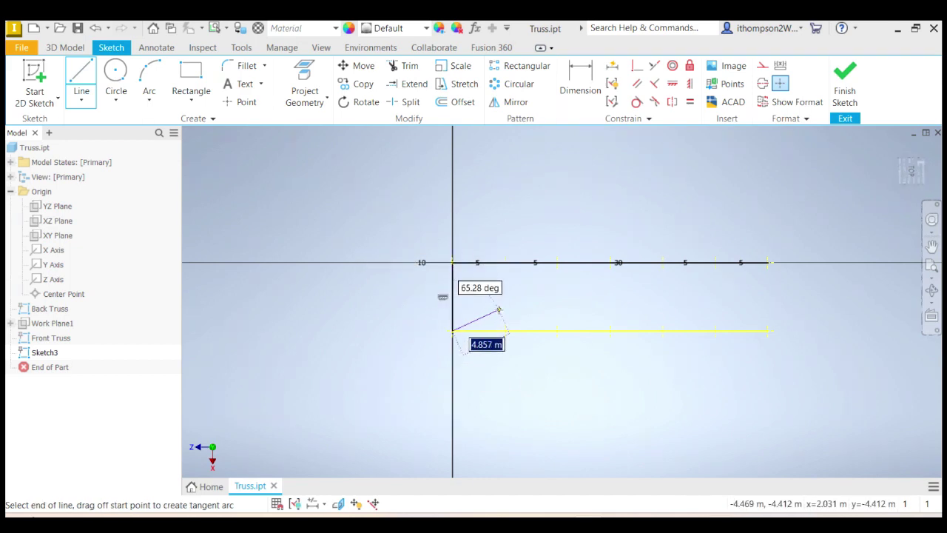
key(Escape)
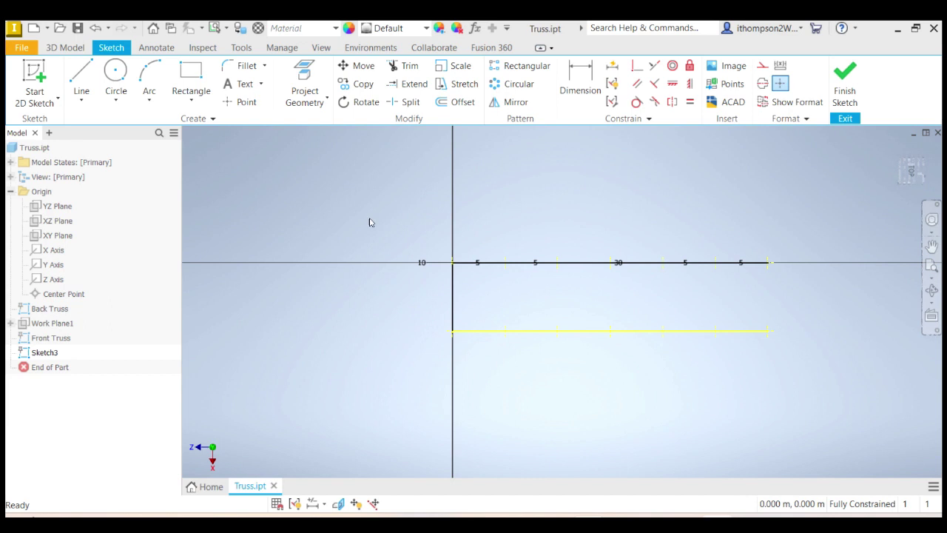
Step: Draw cross lines between the back and front trusses at the next three bottom joints, up to the centre
click(81, 81)
click(506, 263)
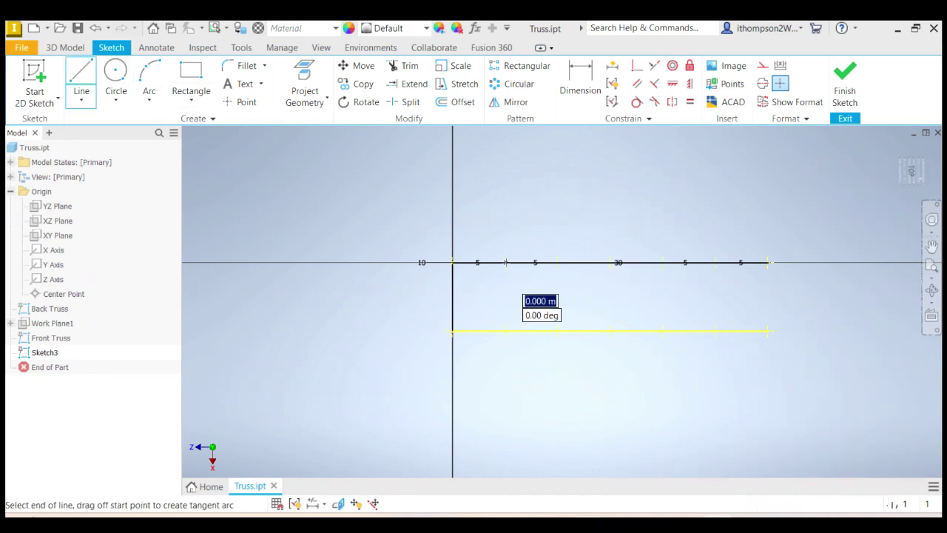
click(507, 331)
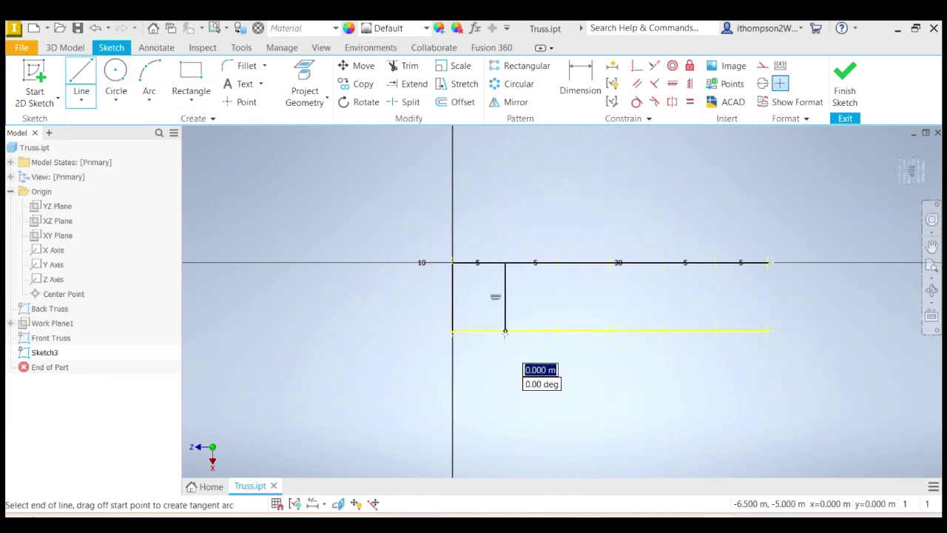
key(Escape)
click(81, 81)
click(558, 263)
click(558, 330)
click(611, 263)
click(610, 331)
key(Escape)
Step: Draw cross lines between the trusses at the remaining three bottom joints beyond the centre, including the far end
click(663, 331)
click(663, 263)
key(Escape)
key(l)
click(716, 331)
click(716, 263)
key(Escape)
key(l)
click(768, 262)
click(768, 331)
key(Escape)
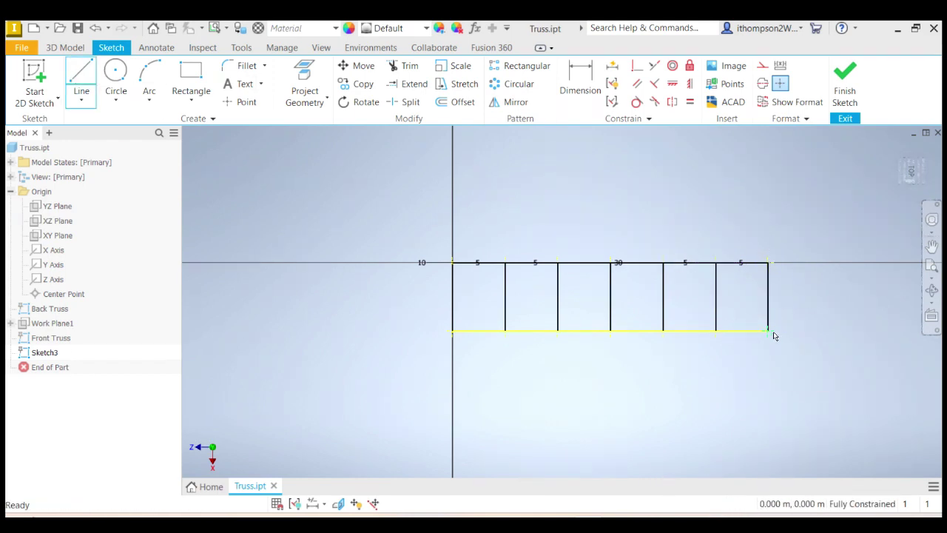
Step: Finish the bottom cross-member sketch and create a work plane offset 10 m upward from the XZ plane
click(851, 74)
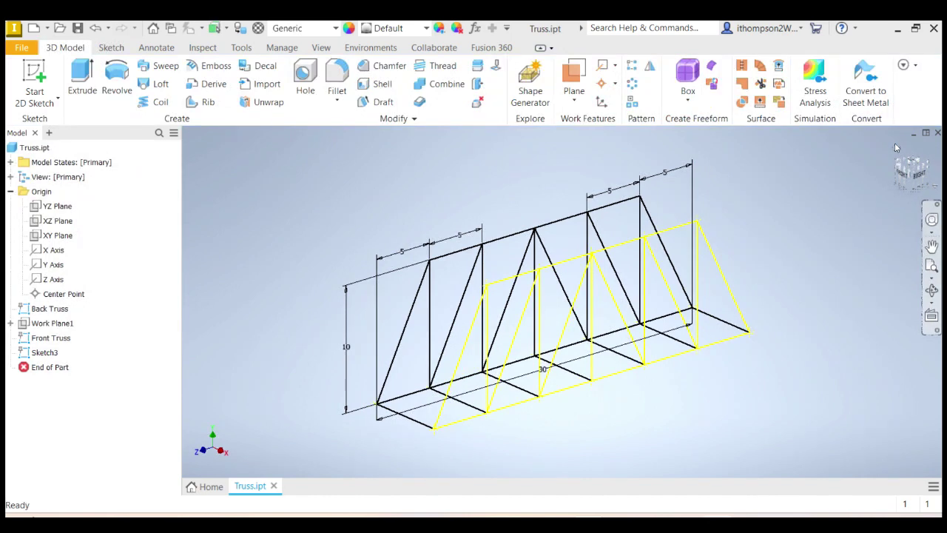
mouse_move(899, 180)
mouse_down()
mouse_move(917, 187)
mouse_move(899, 179)
mouse_up()
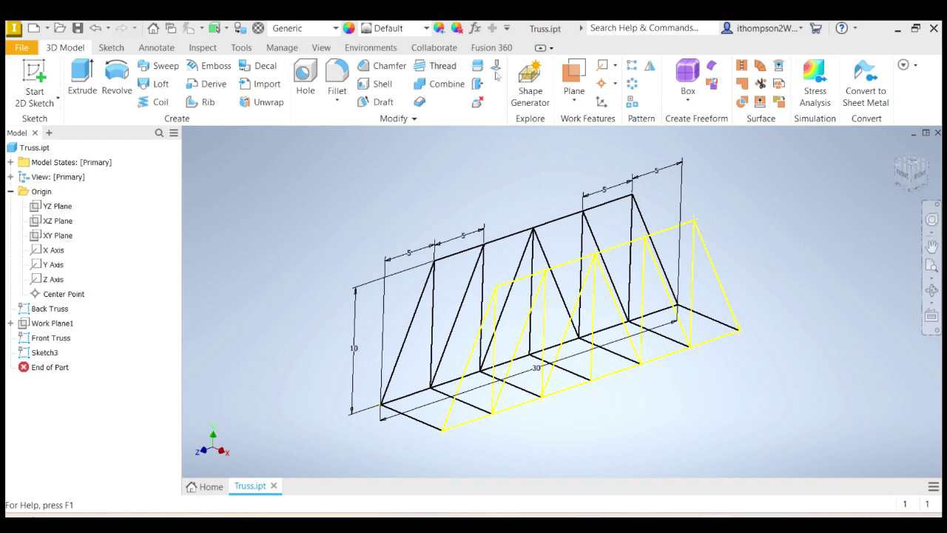
click(576, 95)
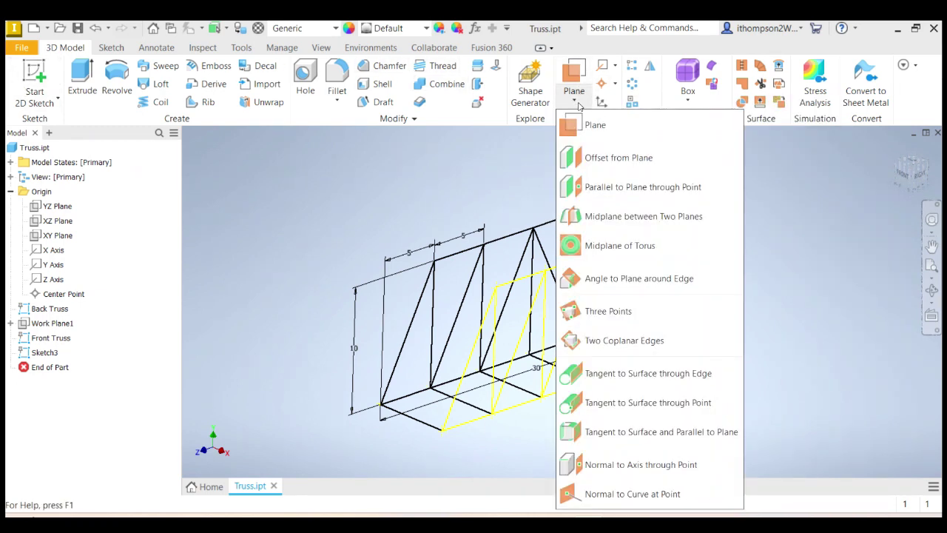
click(611, 159)
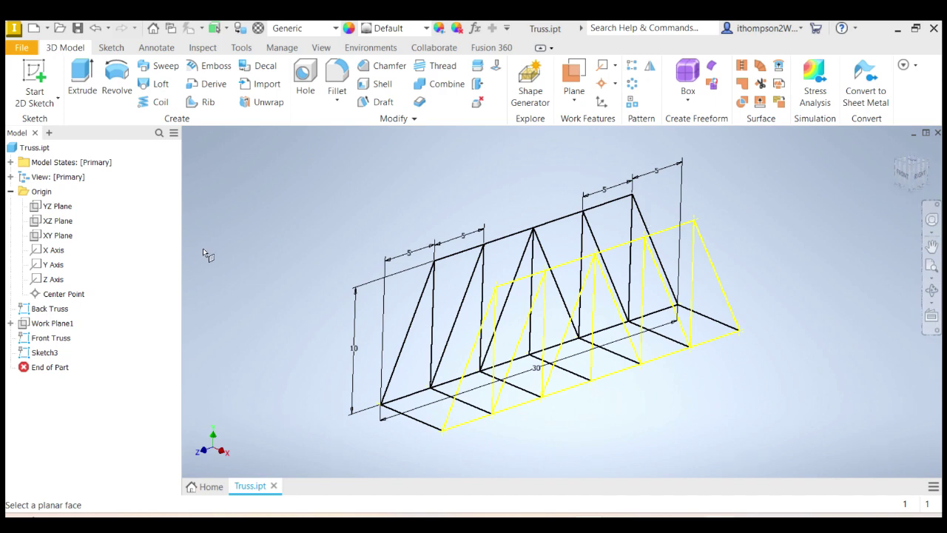
click(575, 102)
click(596, 156)
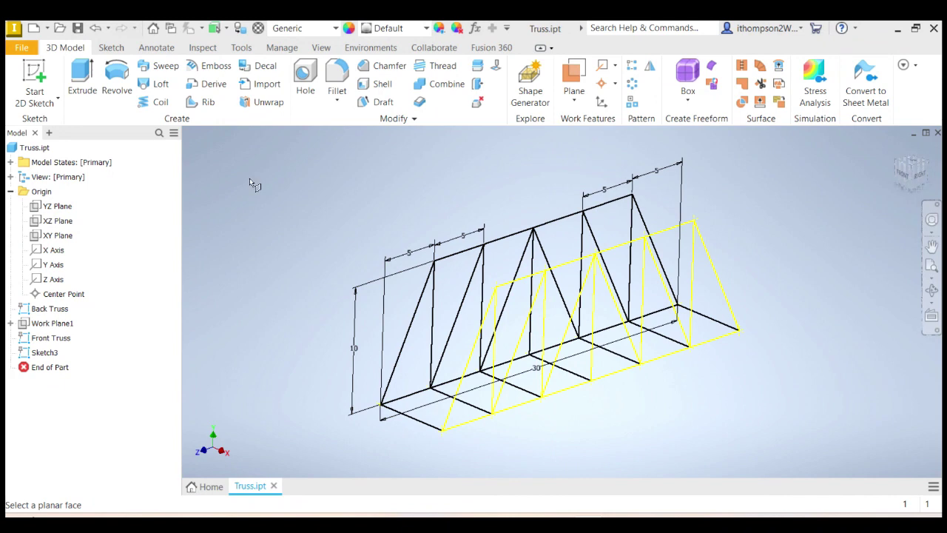
click(58, 221)
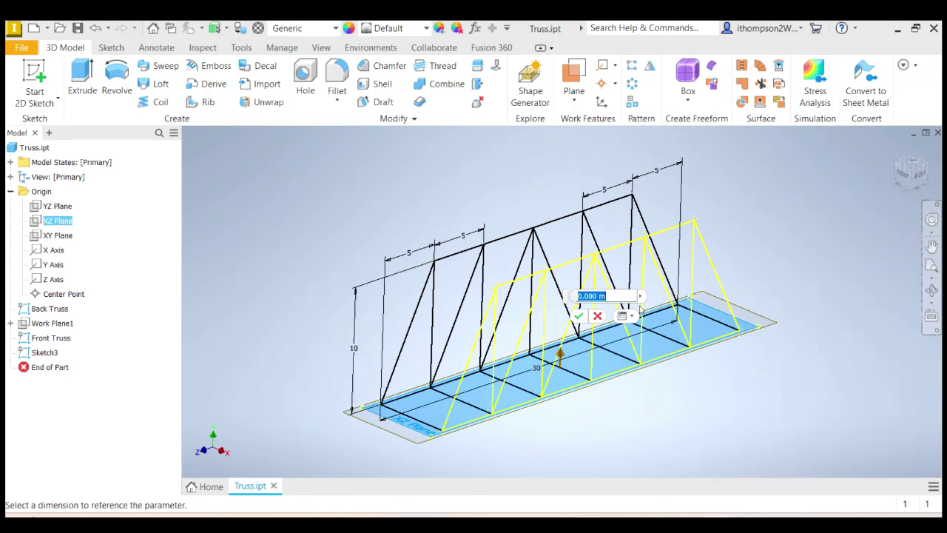
text(10)
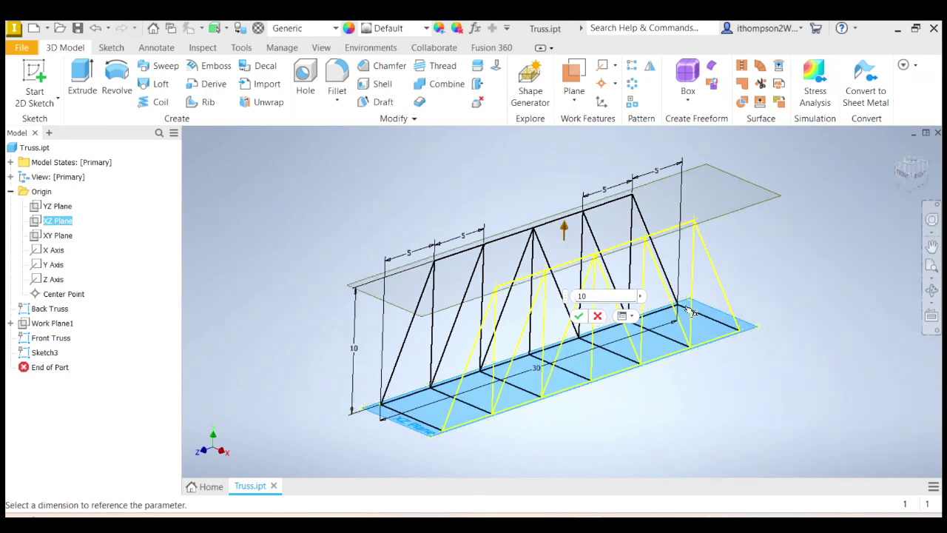
click(578, 316)
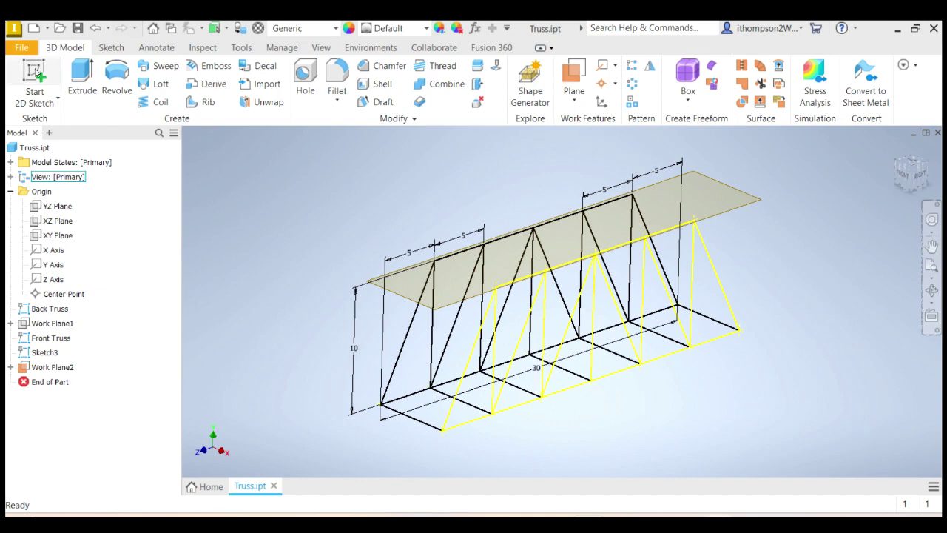
Step: Start a new 2D sketch on the offset work plane at the top-chord level of the trusses
click(37, 71)
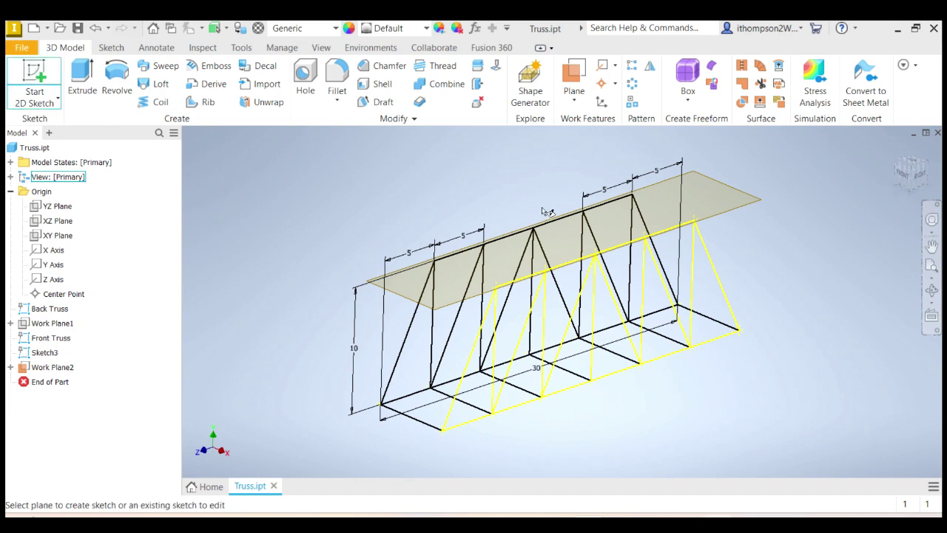
click(700, 180)
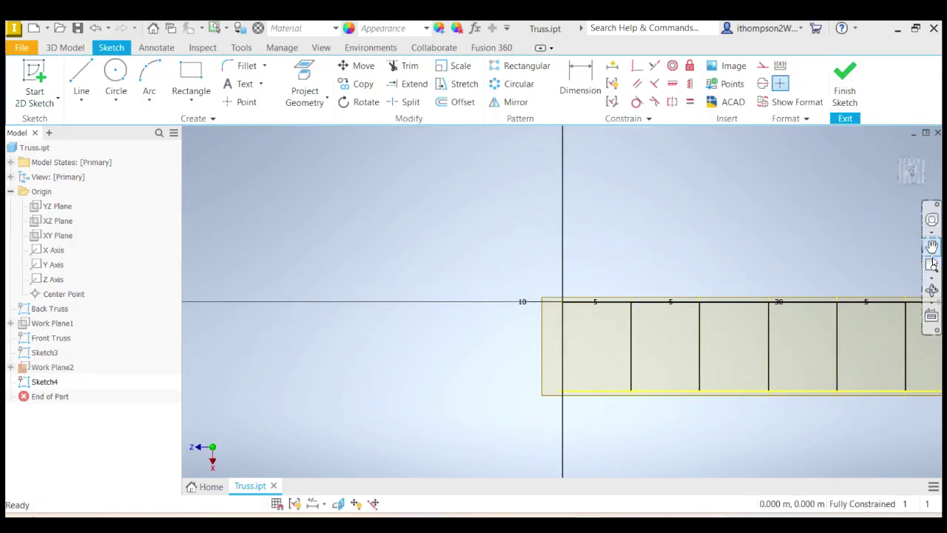
click(932, 264)
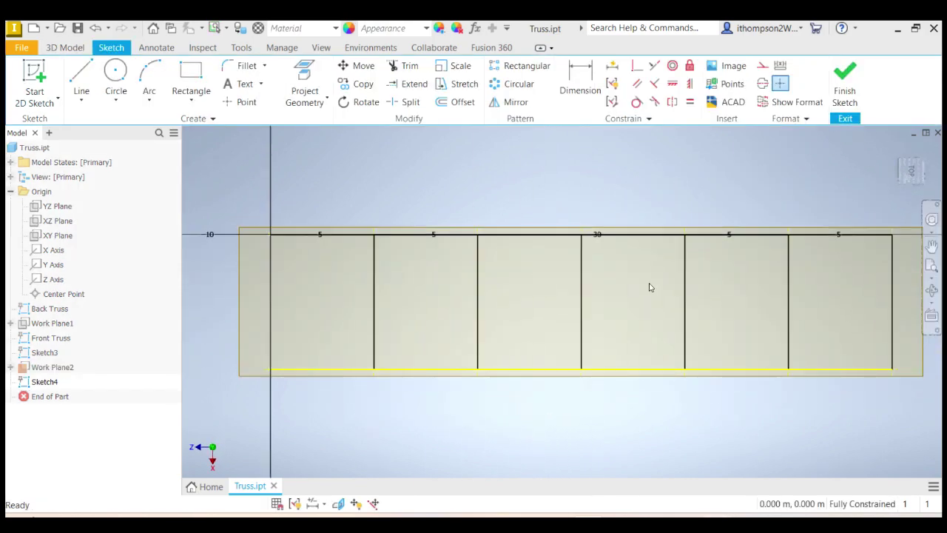
scroll(649, 286, up, 2)
scroll(649, 286, down, 4)
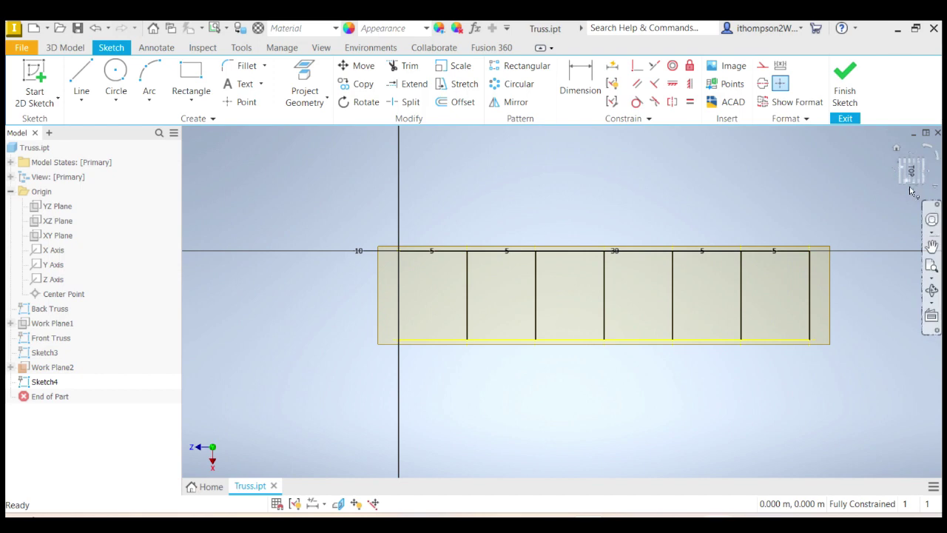